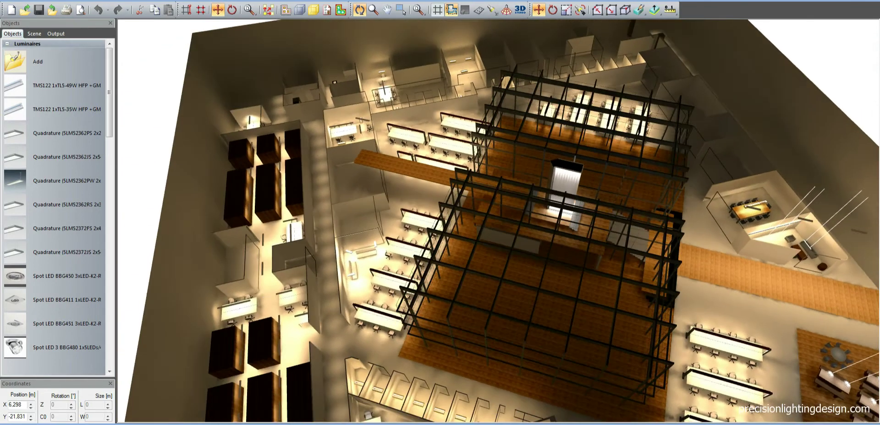
Check the manual lux colour scale in the properties of the illuminance pseudo-colour 3D view1
drag(263, 308, 204, 289)
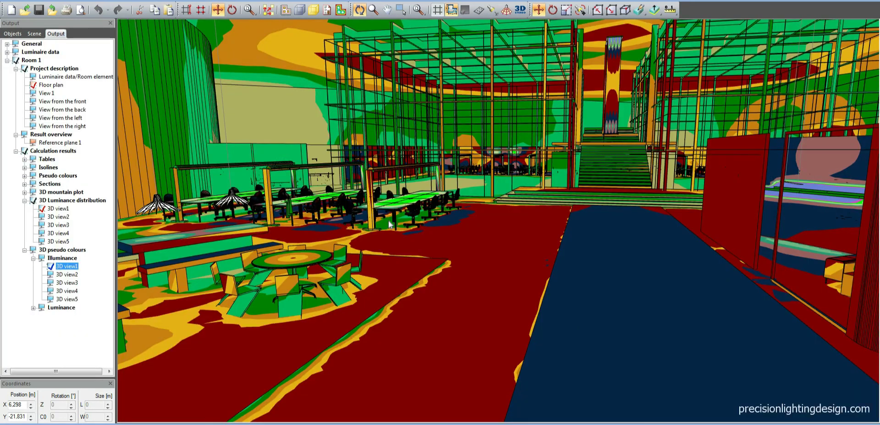
right_click(388, 221)
click(404, 302)
drag(400, 109, 833, 16)
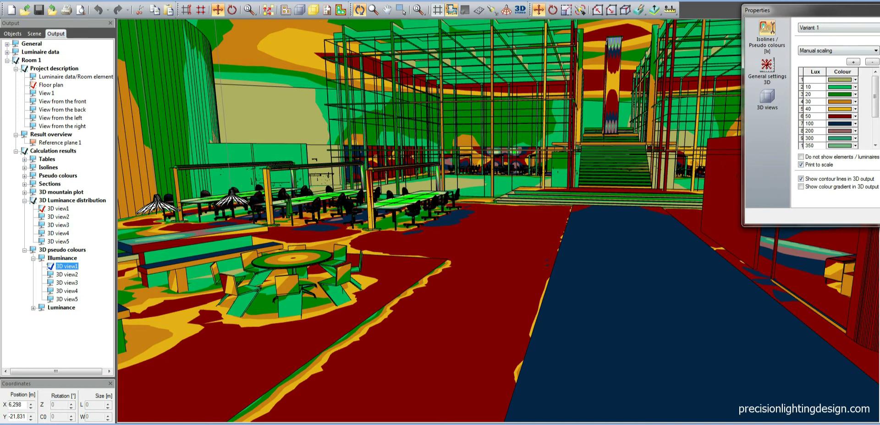
drag(876, 97, 870, 110)
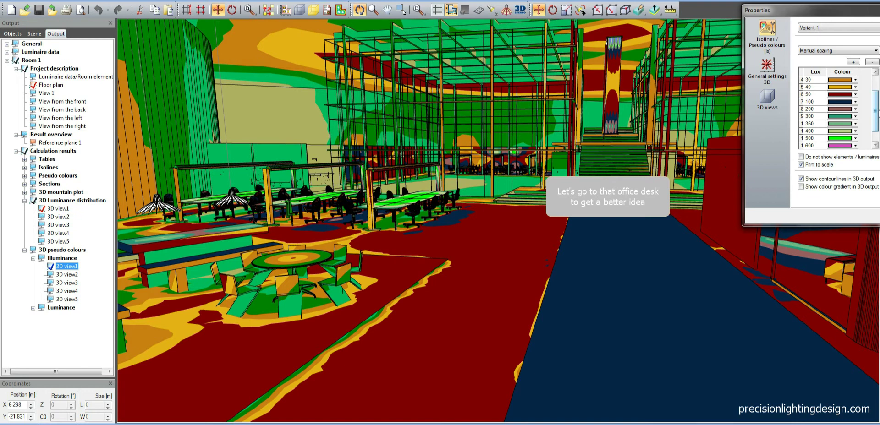
drag(842, 13, 621, 57)
click(803, 51)
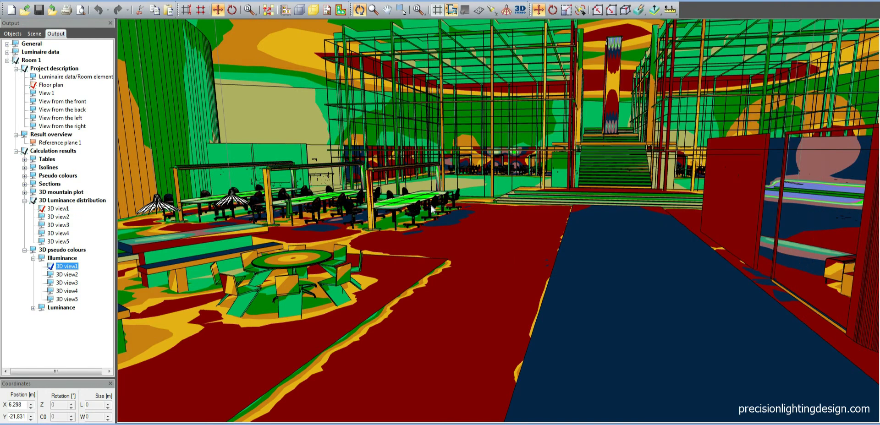
Examine the nearest office desk and its chairs up close in pseudo colours and compare them with the lux colour scale
scroll(389, 189, up, 5)
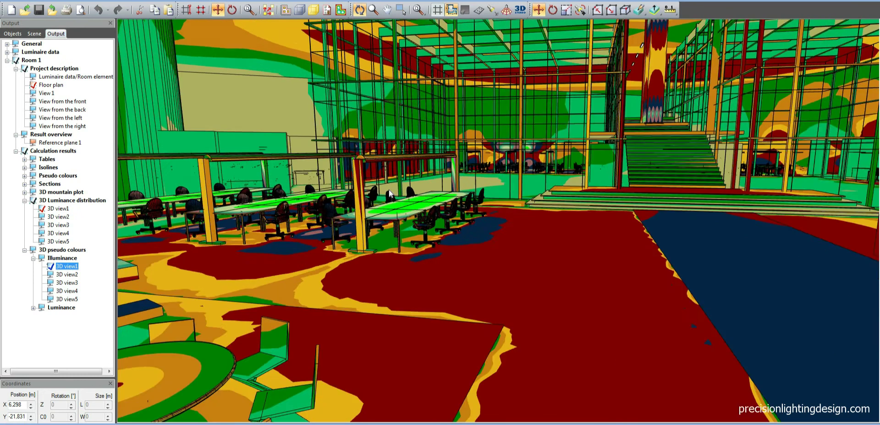
scroll(389, 188, up, 5)
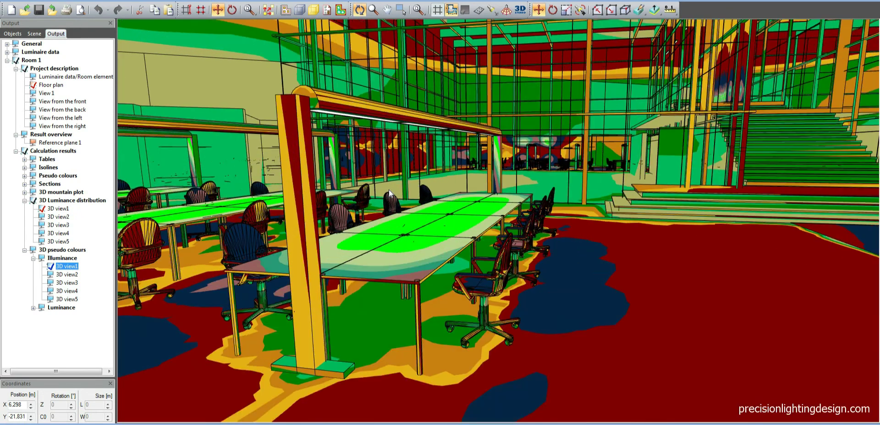
scroll(389, 189, up, 3)
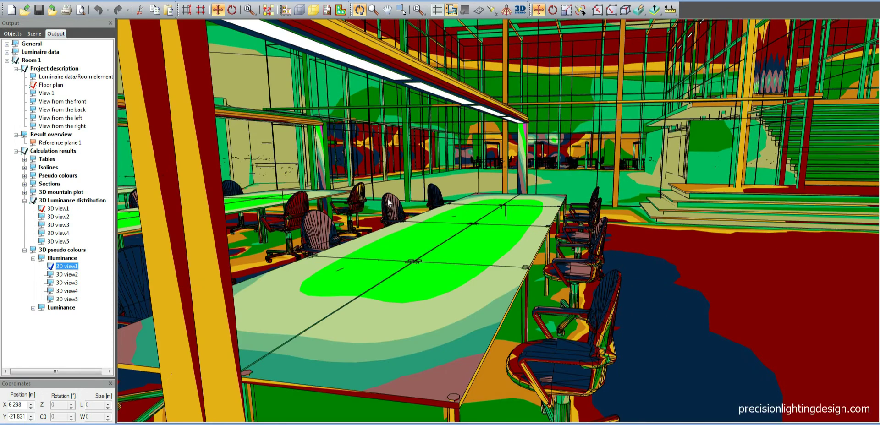
scroll(389, 197, up, 2)
scroll(389, 197, down, 2)
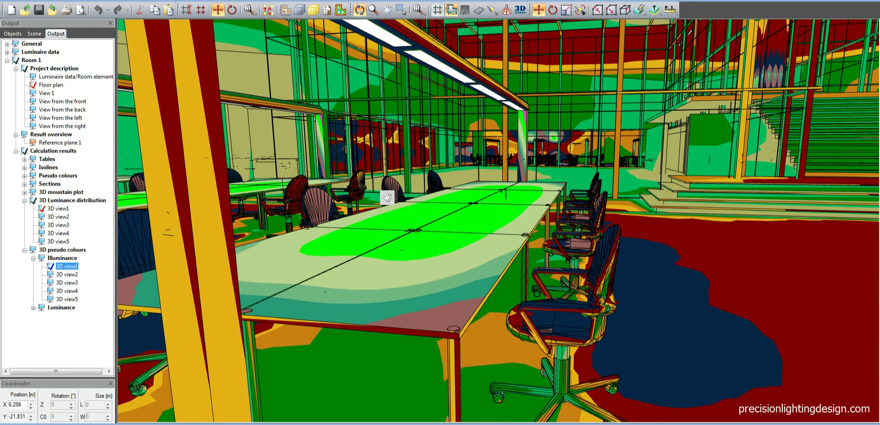
right_click(475, 167)
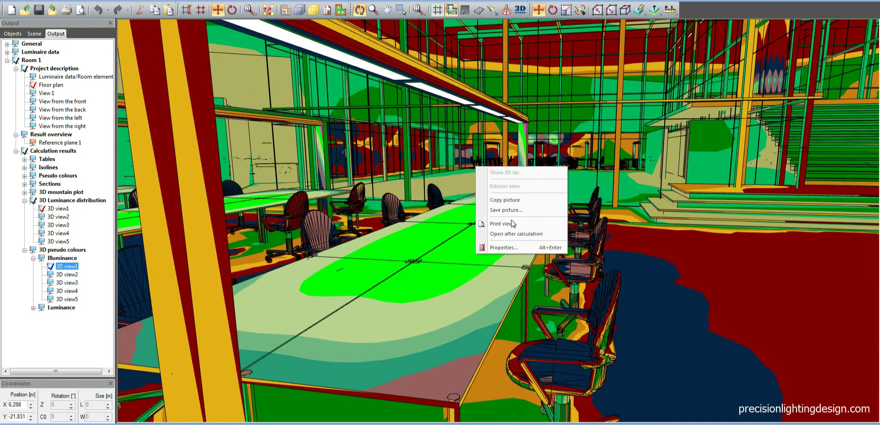
click(510, 249)
drag(395, 114, 811, 30)
drag(877, 116, 877, 130)
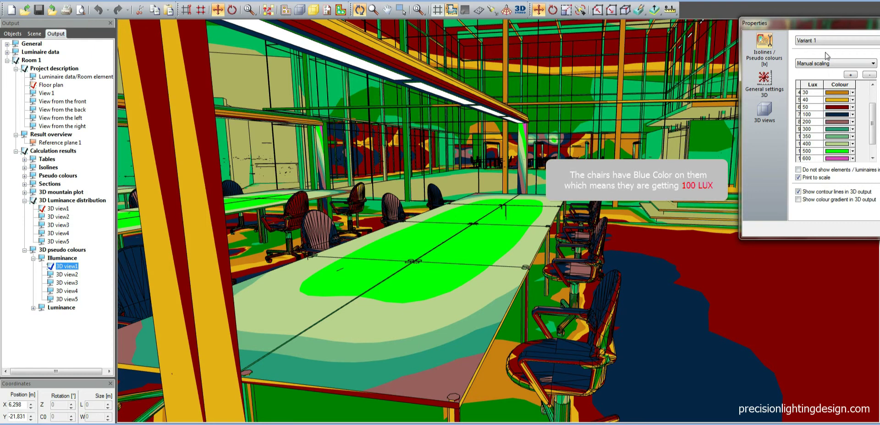
drag(824, 25, 604, 51)
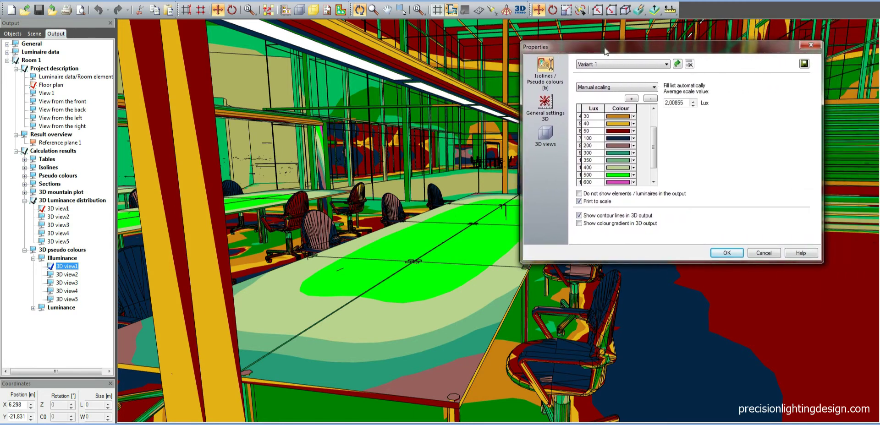
click(811, 45)
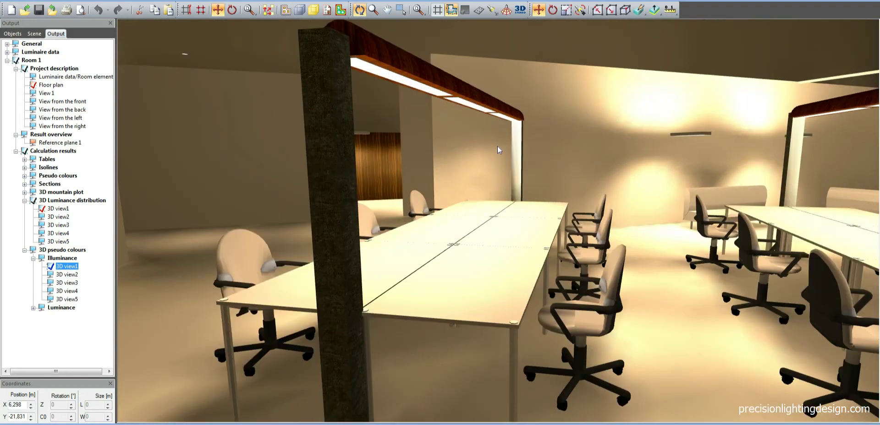
Inspect the small enclosed office in the rendered view and compare its pseudo-colour illuminance with the lux scale up to 700
drag(496, 146, 587, 150)
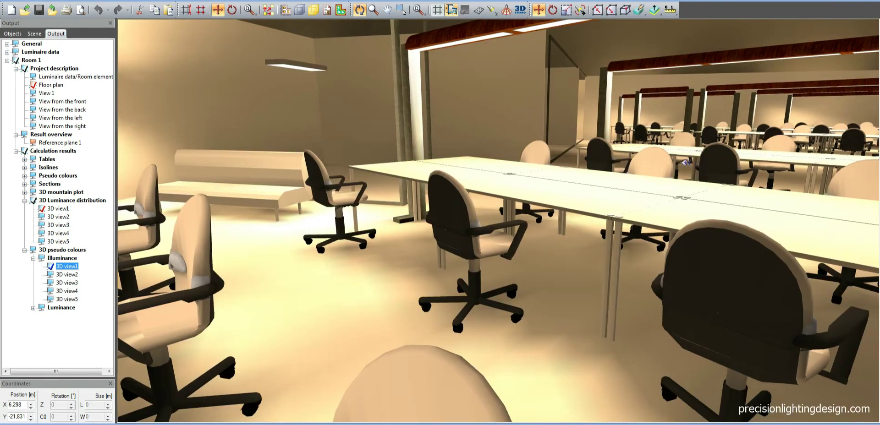
drag(676, 160, 609, 130)
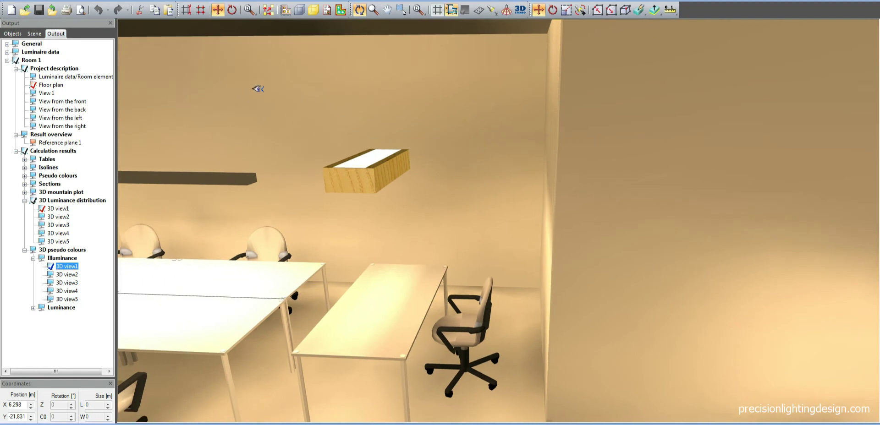
drag(257, 88, 171, 105)
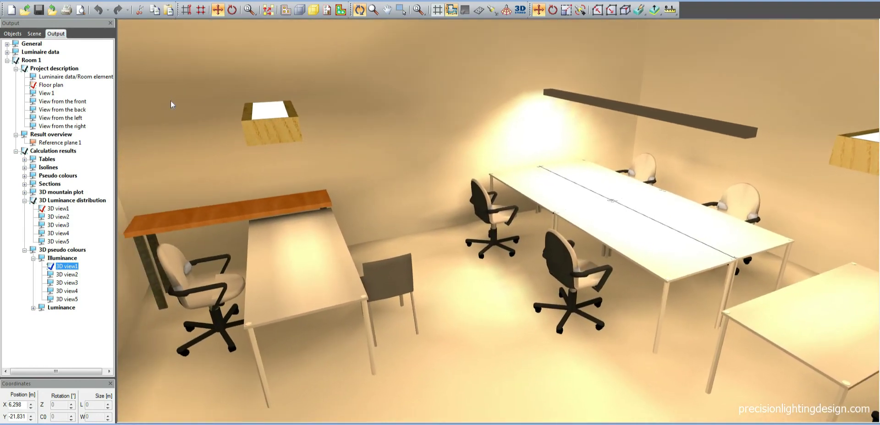
scroll(396, 148, down, 3)
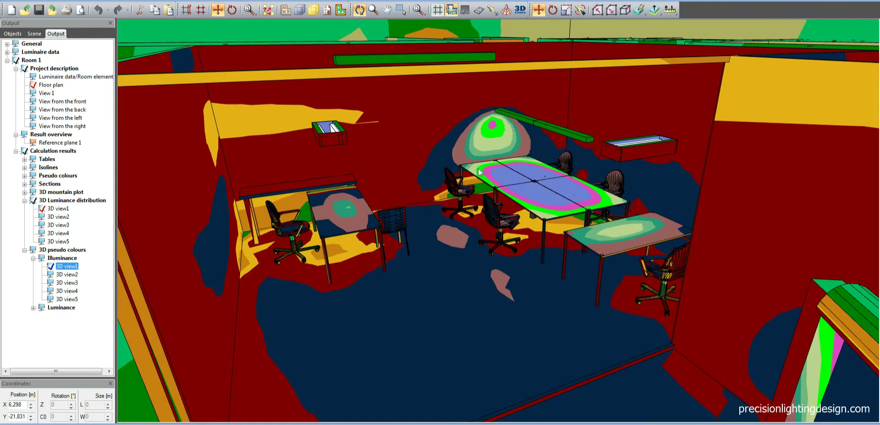
right_click(479, 172)
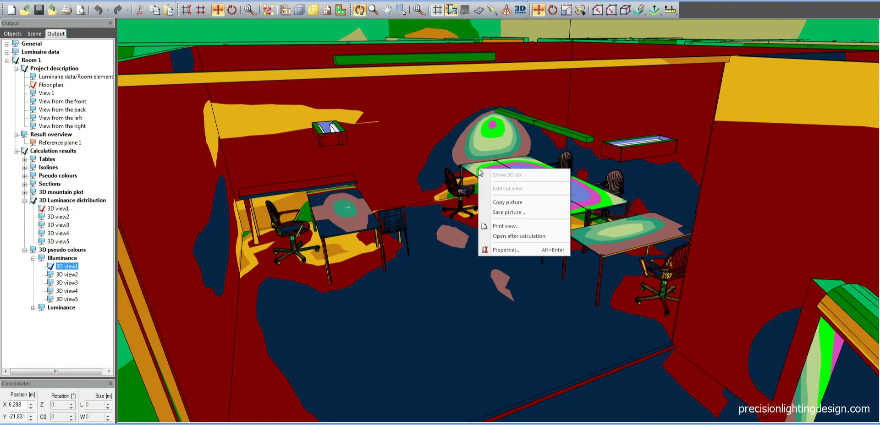
click(499, 252)
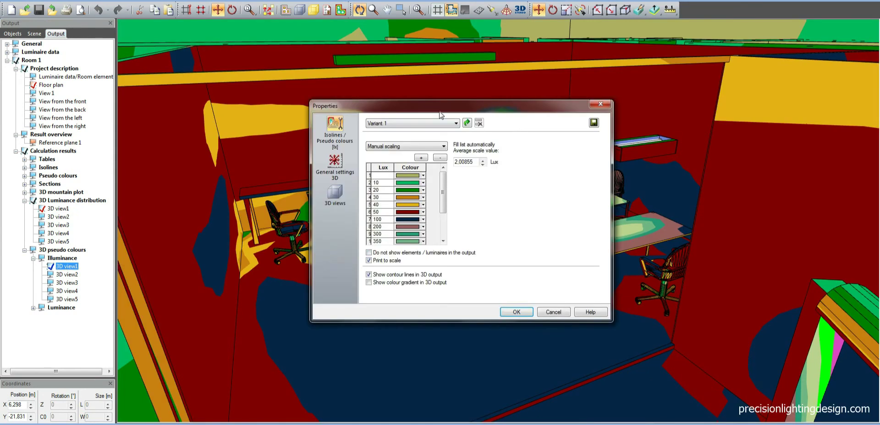
drag(407, 108, 844, 28)
drag(876, 110, 877, 127)
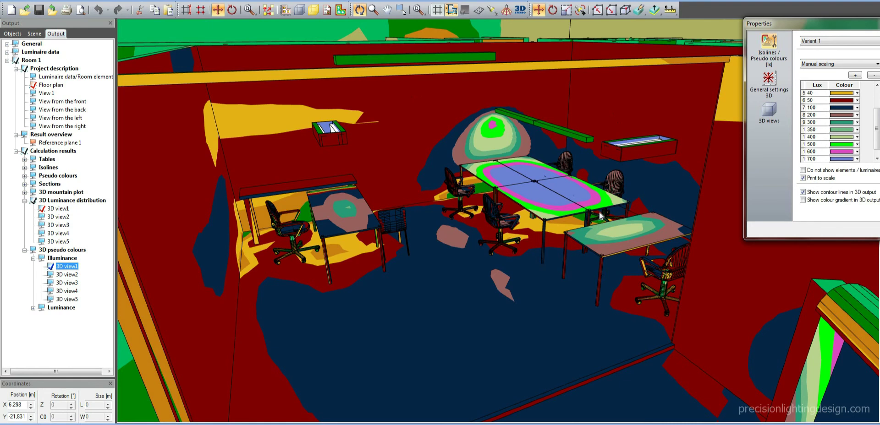
drag(784, 23, 520, 83)
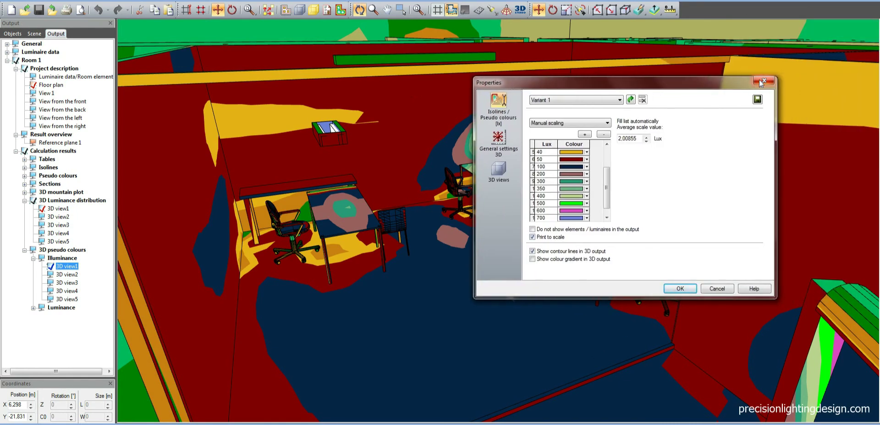
click(761, 81)
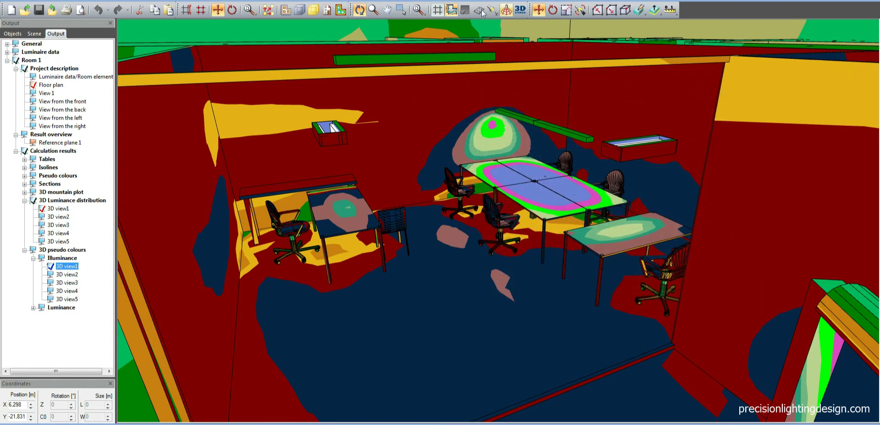
View the long rows of office desks as a rendering and compare their illuminance pseudo colours with the lux scale
click(313, 11)
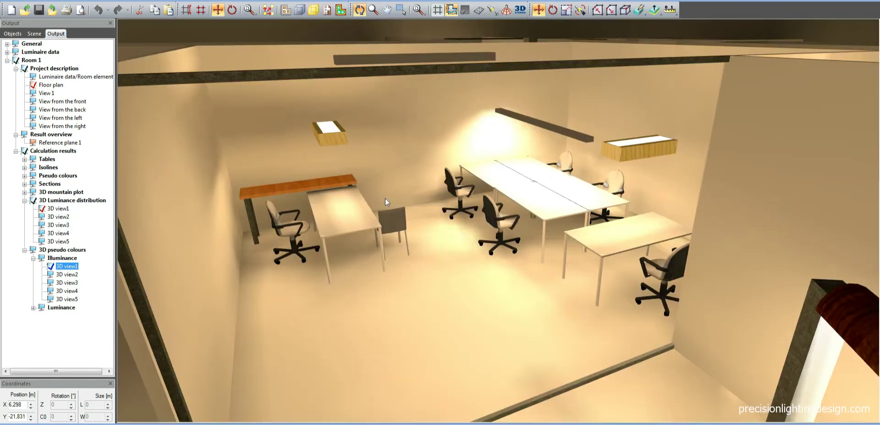
drag(404, 214, 654, 203)
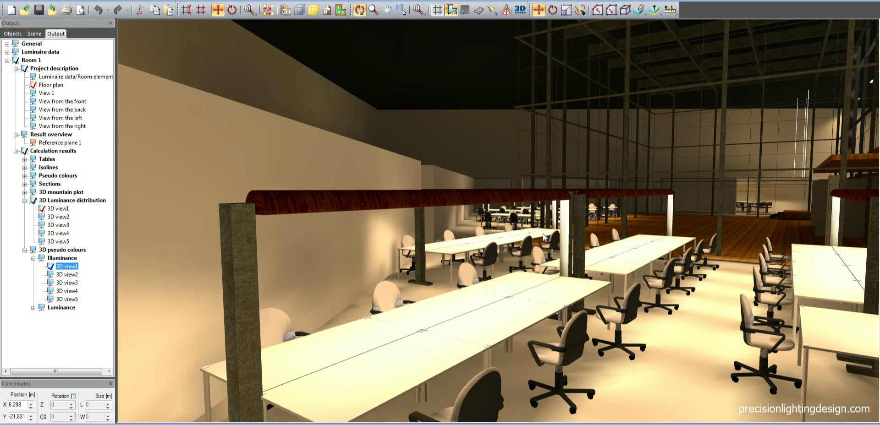
double_click(64, 267)
right_click(527, 265)
click(546, 344)
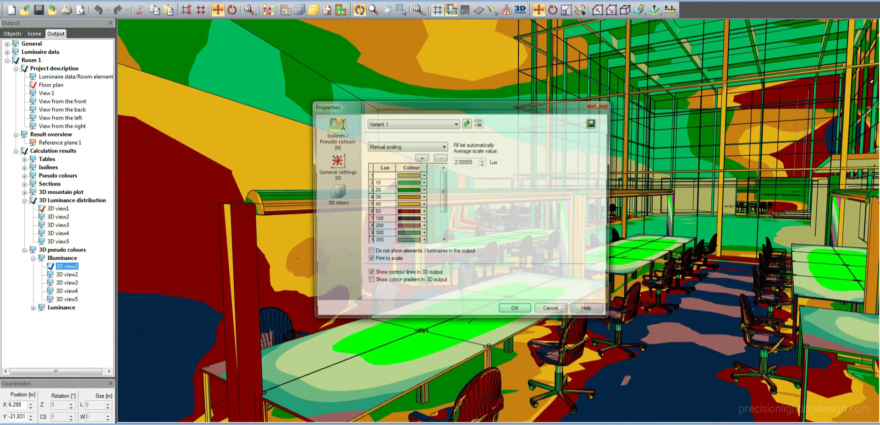
drag(403, 106, 837, 18)
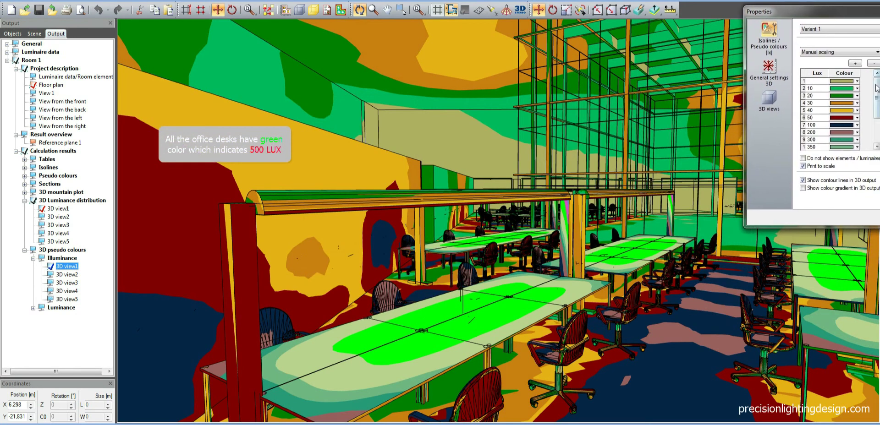
scroll(876, 97, down, 1)
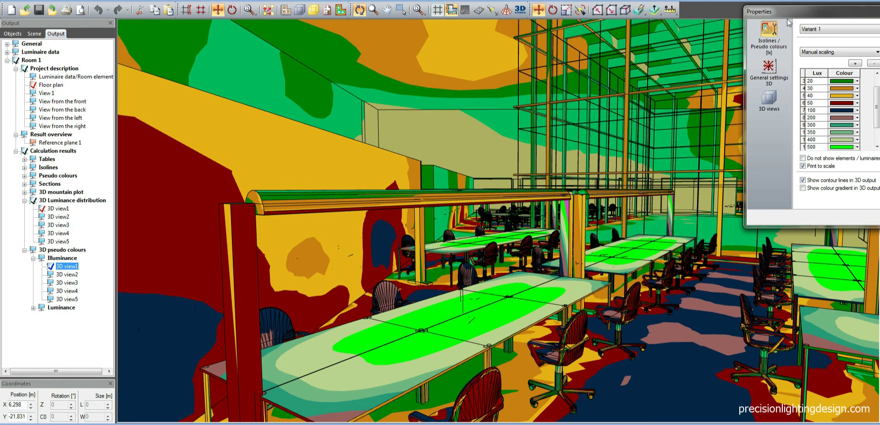
click(764, 30)
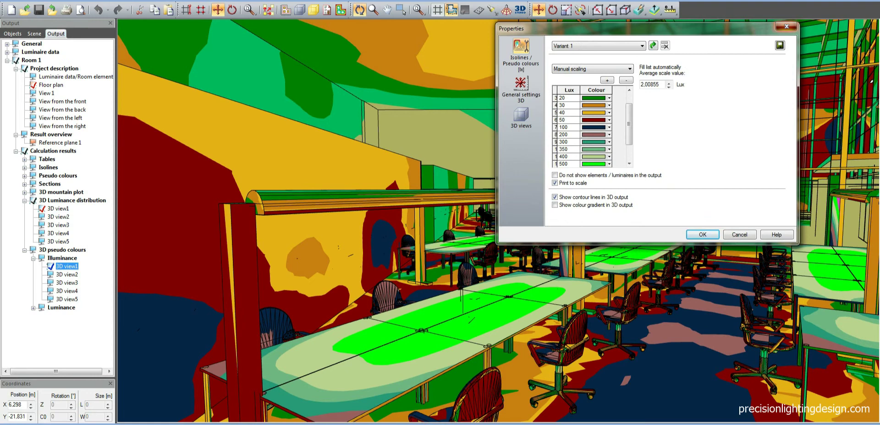
click(787, 27)
Examine the light spill from the desks onto the large framed central floor against the low end of the lux colour scale
drag(729, 211, 726, 241)
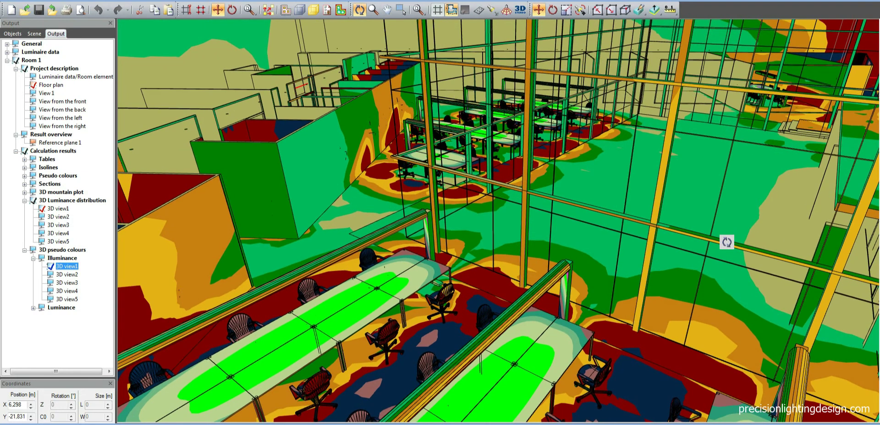
right_click(683, 202)
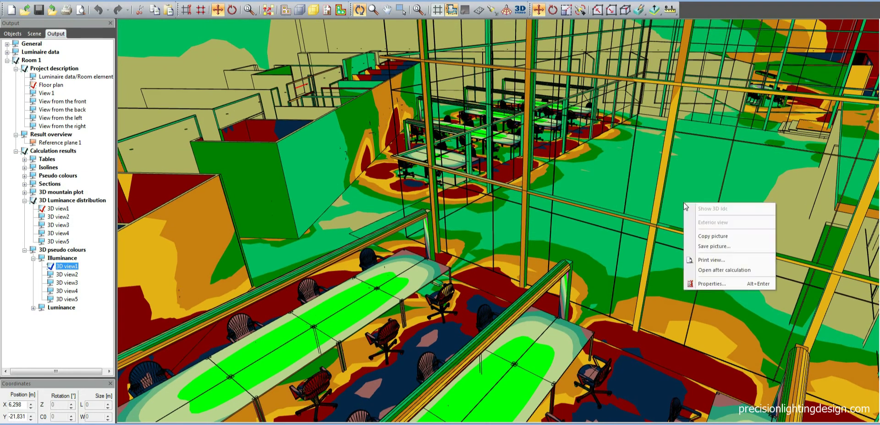
click(710, 284)
drag(427, 109, 850, 38)
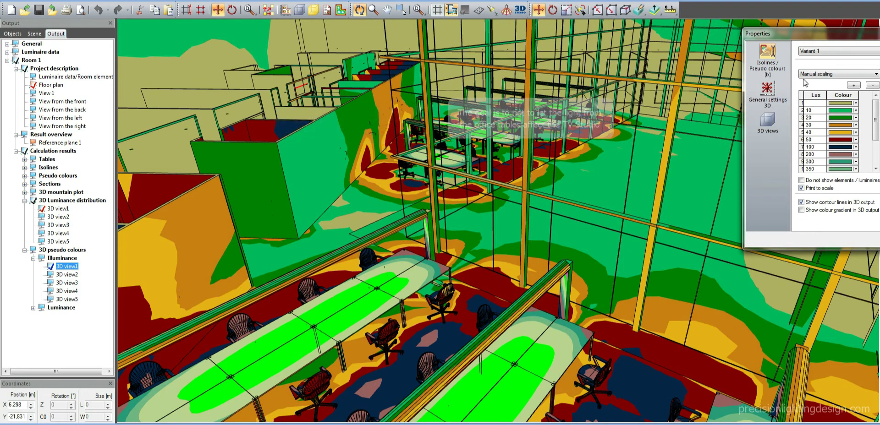
drag(811, 39, 830, 29)
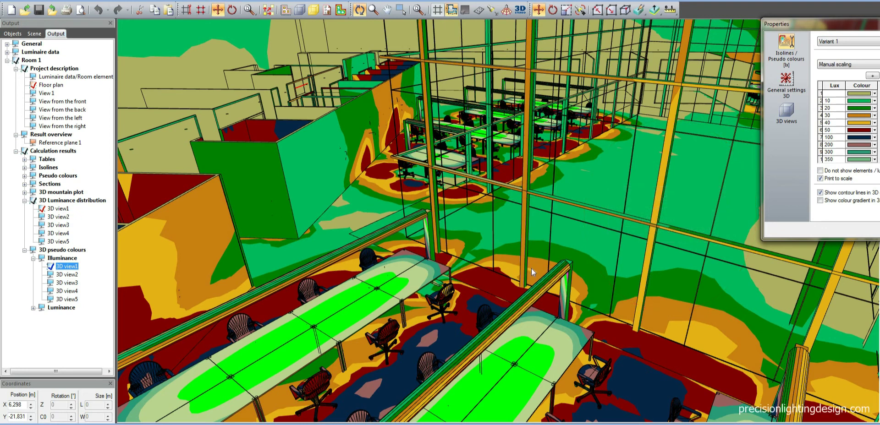
drag(827, 26, 545, 61)
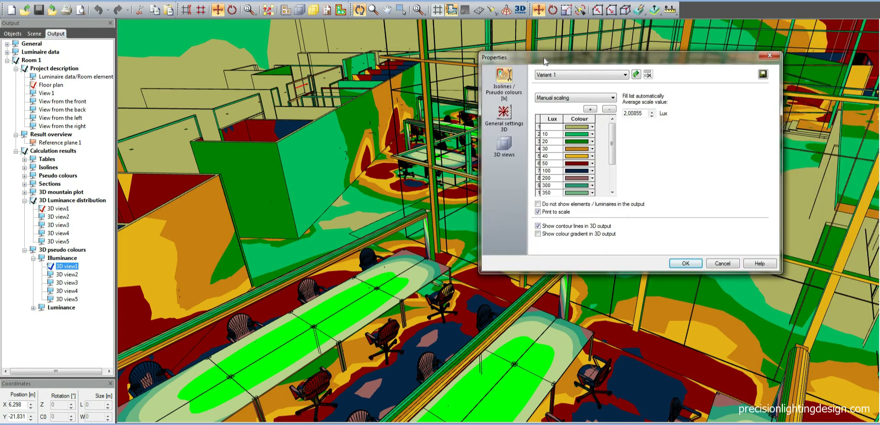
click(769, 56)
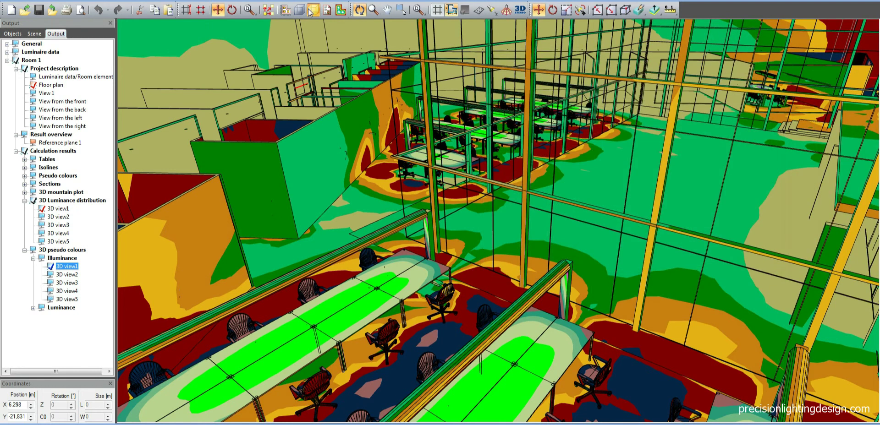
Inspect the meeting room table from above in the rendered view and compare its pseudo-colour illuminance with the lux scale up to 700
click(311, 9)
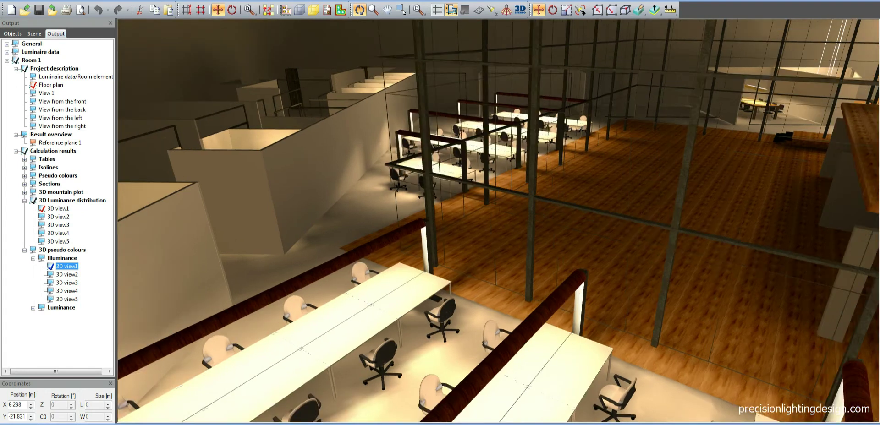
drag(438, 223, 591, 309)
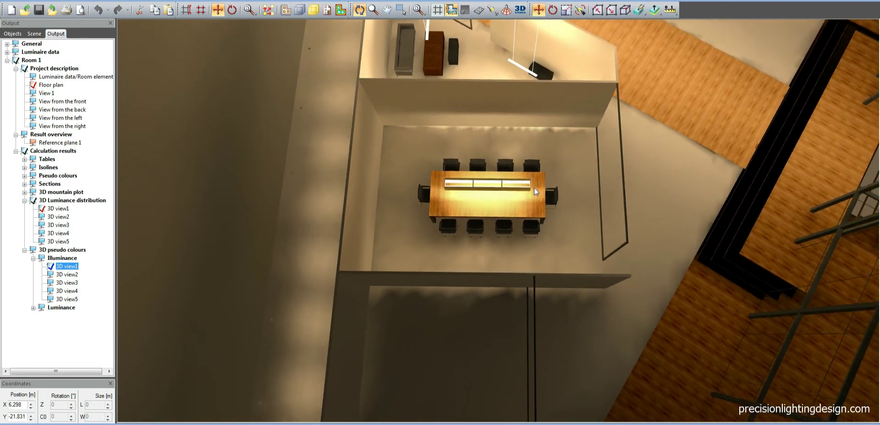
scroll(534, 188, up, 5)
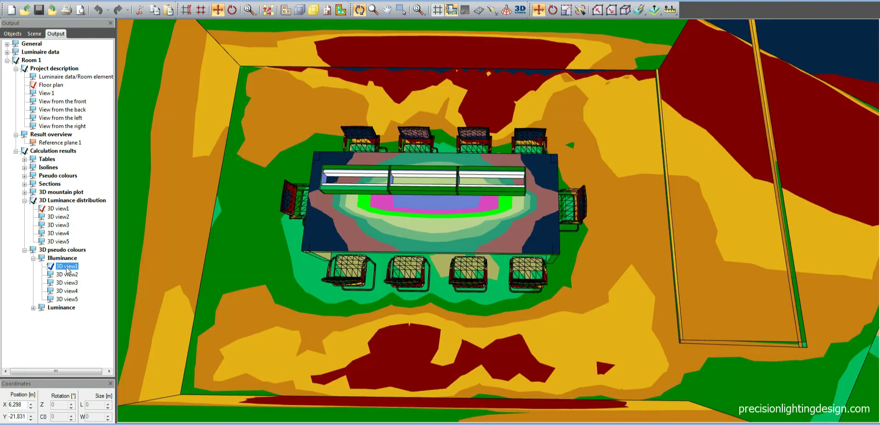
right_click(468, 209)
click(490, 287)
drag(414, 112, 856, 3)
drag(873, 82, 871, 102)
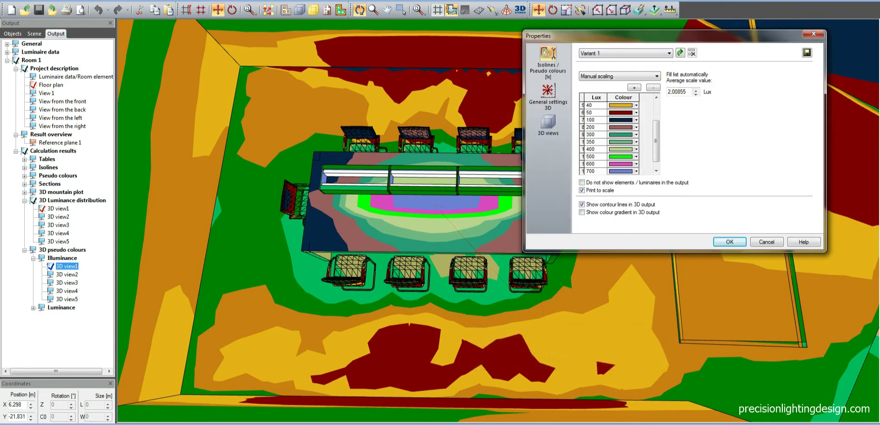
drag(641, 36, 560, 36)
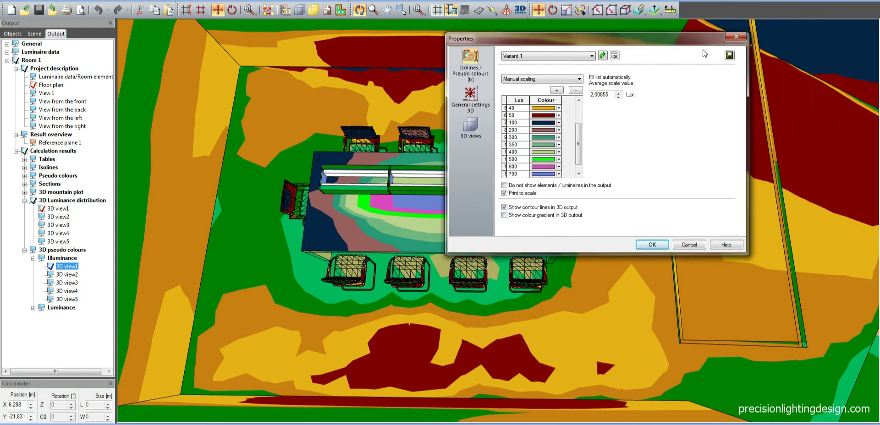
click(735, 34)
Examine the meeting room's table, walls and floor from inside in pseudo colours and compare them with the lux colour scale
drag(550, 191, 509, 202)
drag(441, 238, 385, 155)
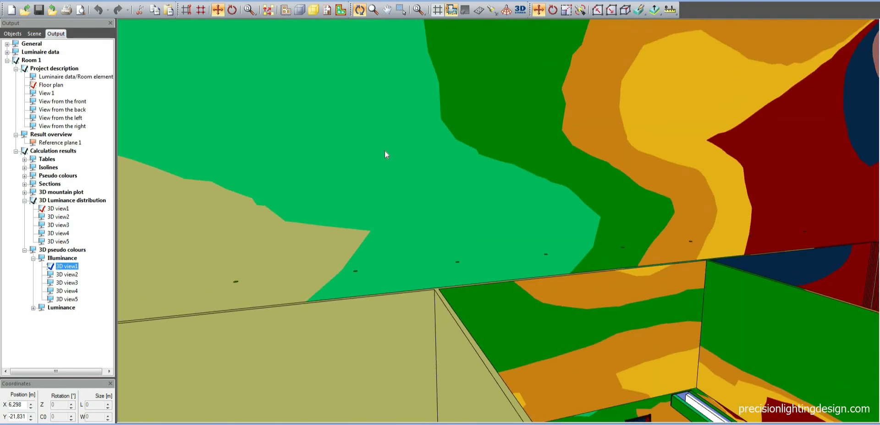
drag(634, 300, 615, 280)
scroll(616, 280, down, 2)
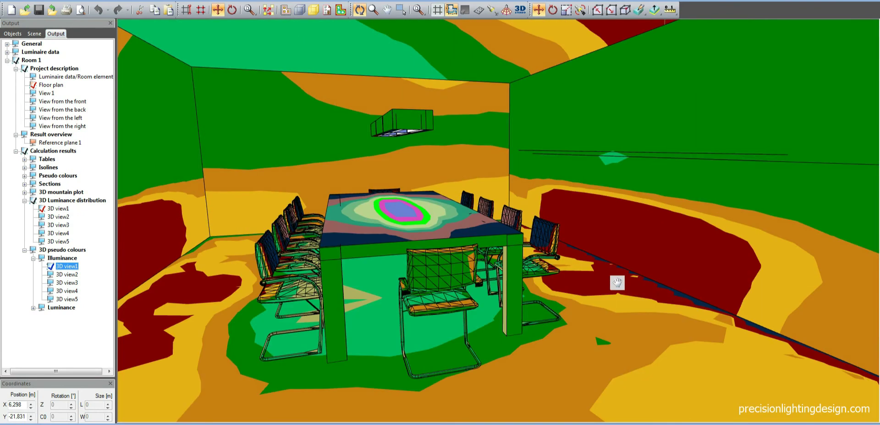
right_click(615, 246)
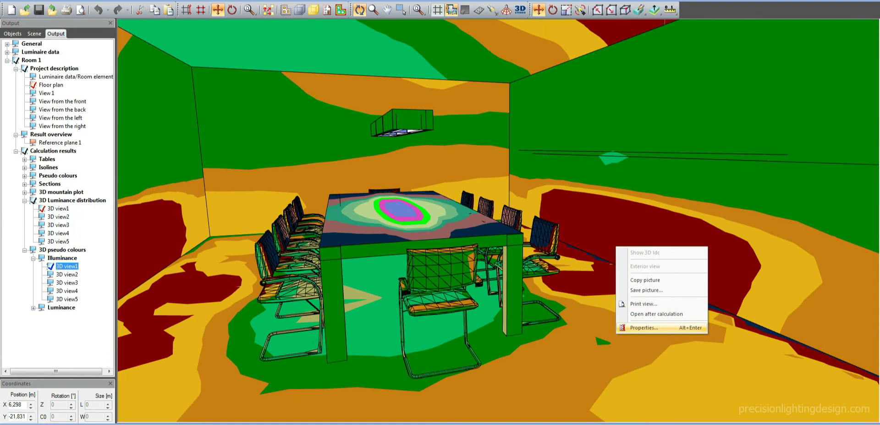
click(640, 328)
drag(440, 107, 877, 13)
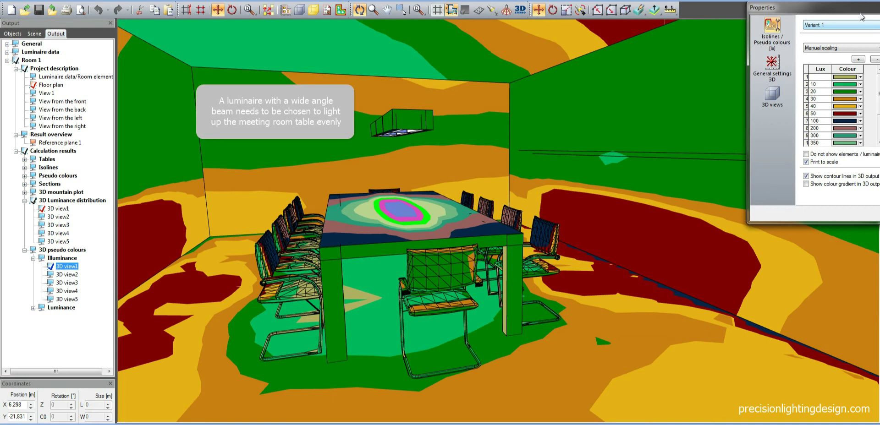
drag(860, 10, 614, 27)
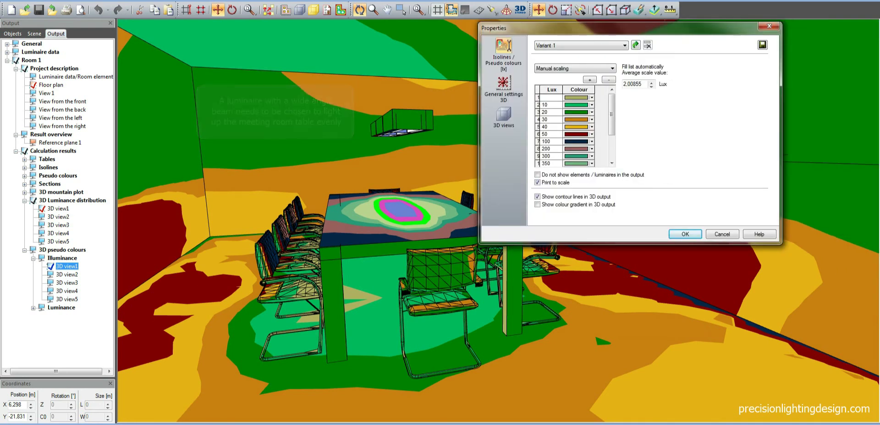
click(770, 23)
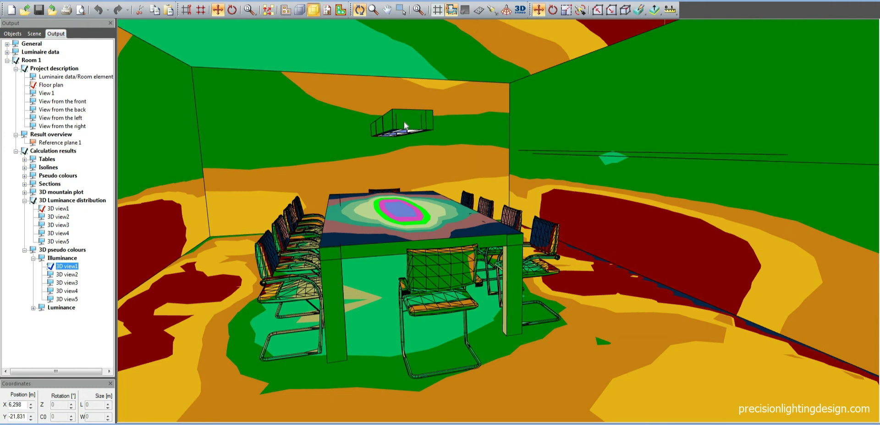
View the meeting room from outside as a rendering and examine the café area's long tables and pendant luminaires up close
click(314, 9)
scroll(467, 169, down, 10)
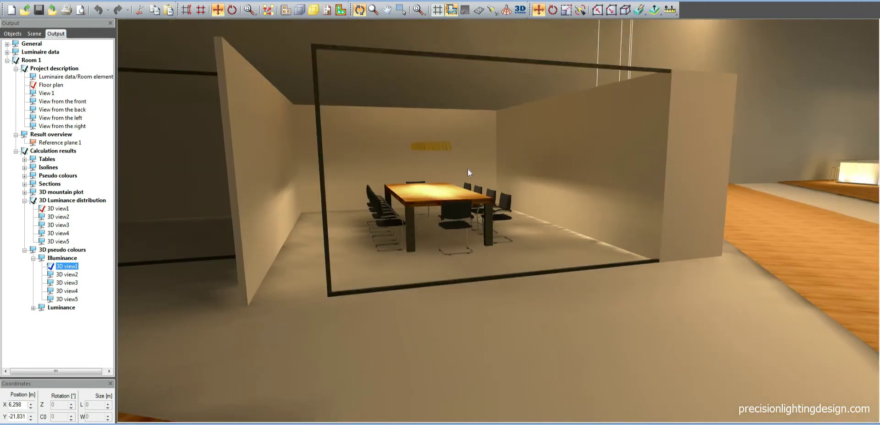
scroll(469, 168, up, 5)
drag(461, 168, 434, 170)
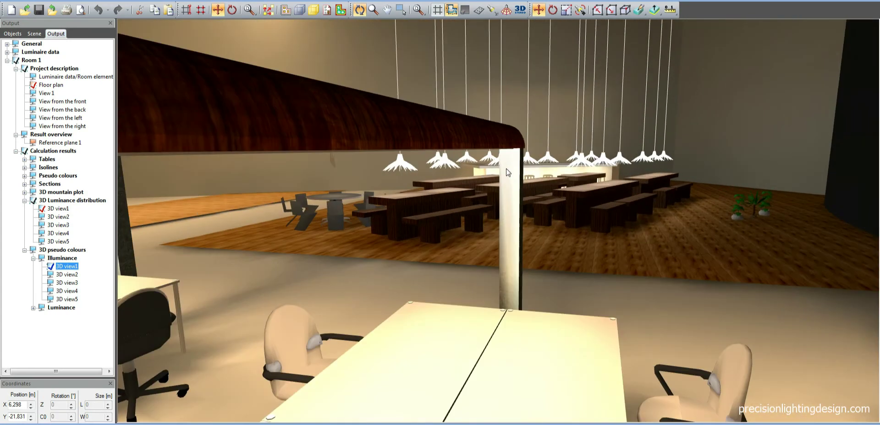
scroll(506, 172, up, 5)
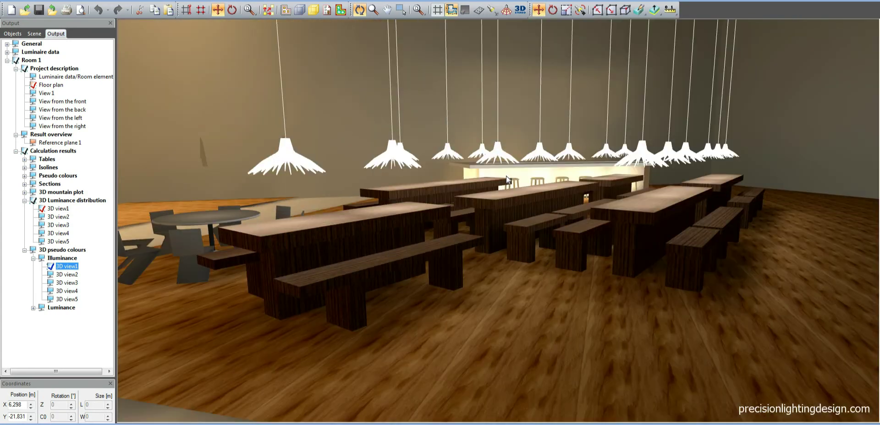
scroll(507, 178, down, 5)
scroll(506, 172, down, 2)
drag(507, 173, 546, 183)
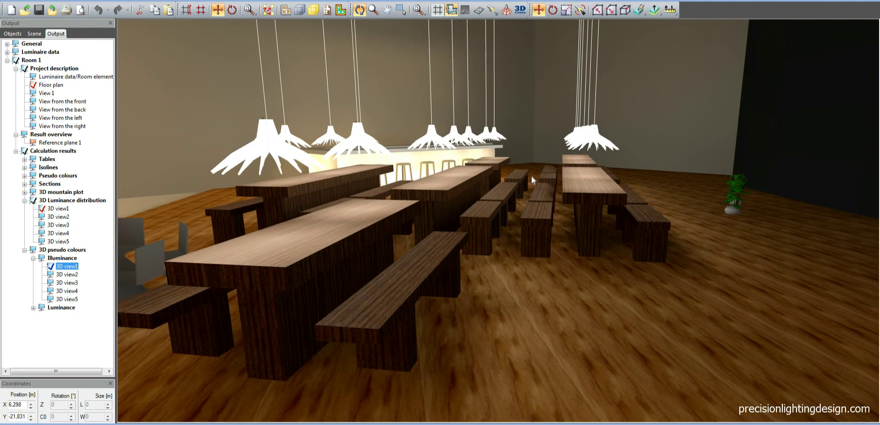
scroll(531, 176, up, 3)
scroll(508, 169, up, 2)
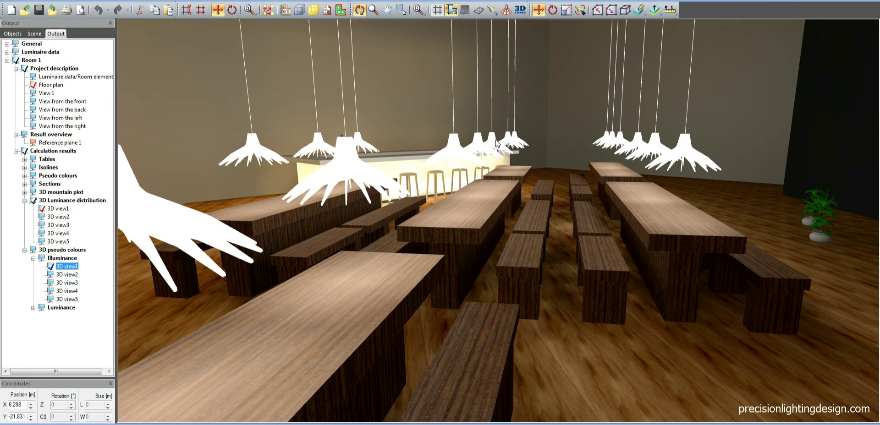
Show the café area's illuminance in pseudo colours and compare the tables and benches with the lux colour scale
double_click(68, 267)
right_click(636, 164)
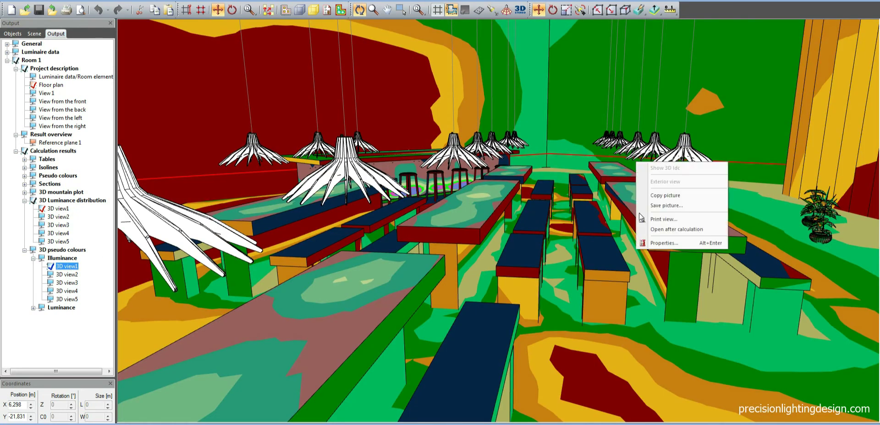
click(649, 243)
drag(396, 114, 821, 32)
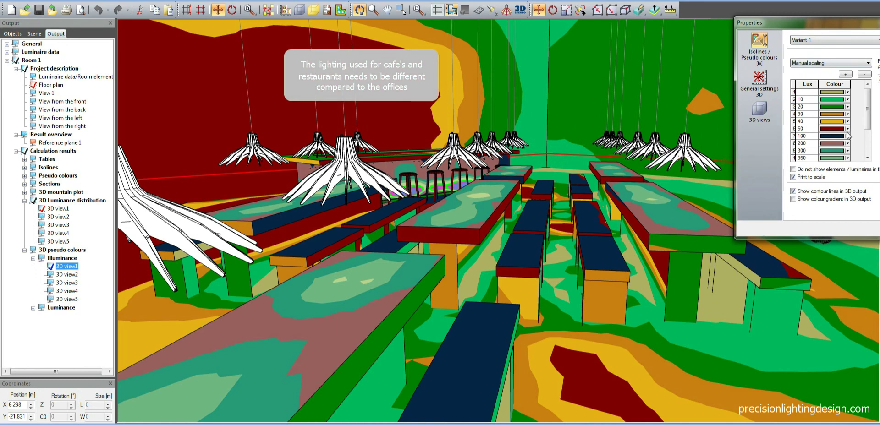
drag(869, 120, 869, 123)
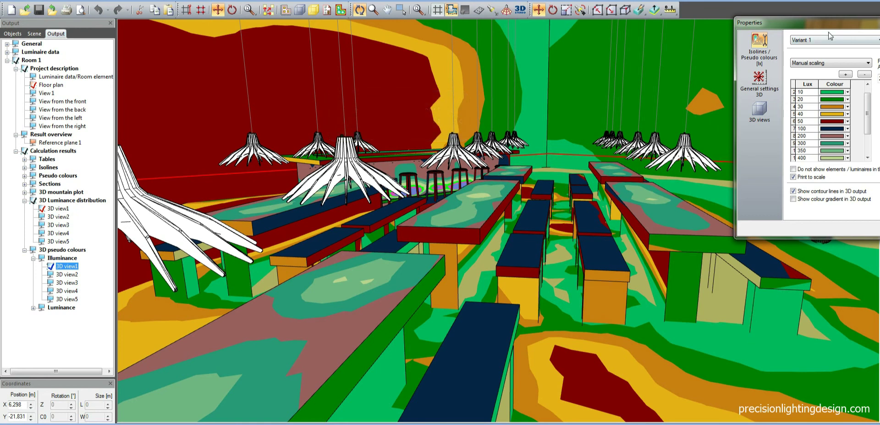
drag(828, 28, 729, 39)
key(Return)
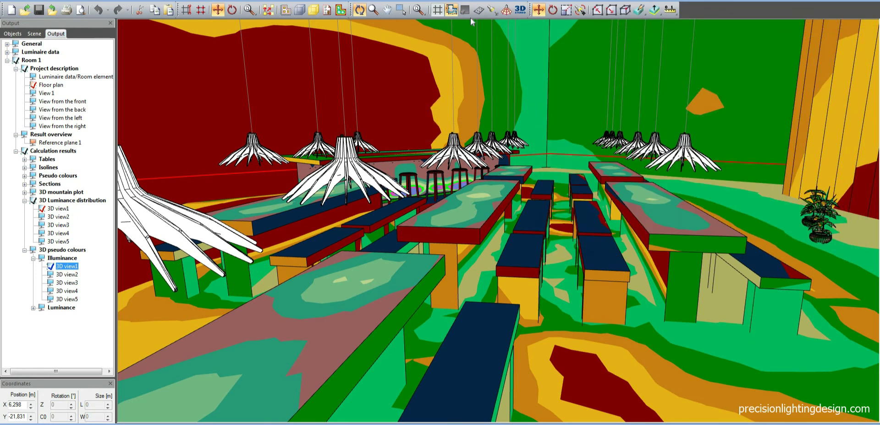
Return to the rendered view and inspect the narrow corridor lit by the row of ceiling downlights
click(339, 9)
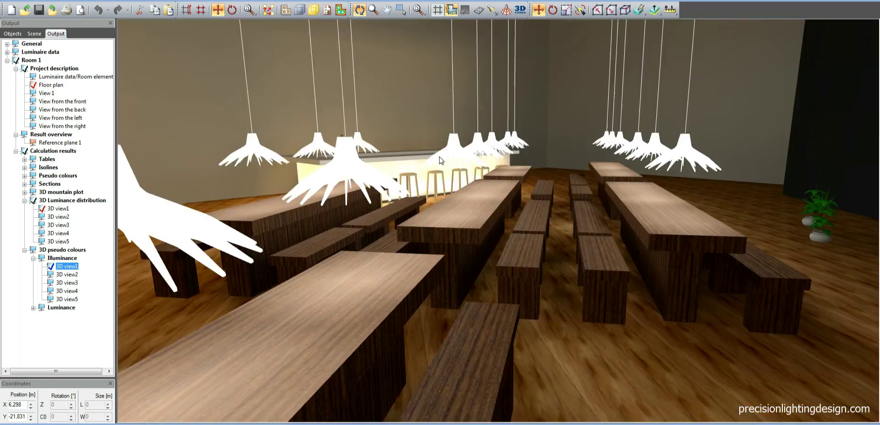
drag(439, 160, 418, 151)
drag(348, 169, 634, 170)
drag(641, 129, 669, 163)
scroll(669, 164, up, 3)
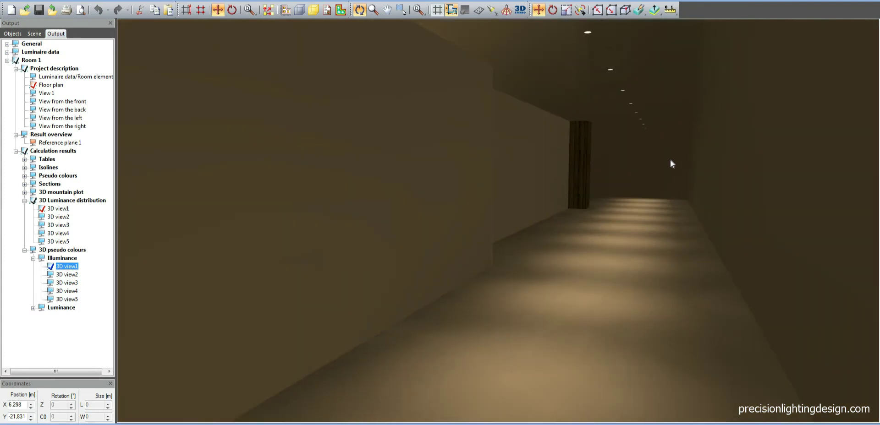
Show the downlit corridor's illuminance in pseudo colours and compare its floor with the low end of the lux colour scale
click(61, 266)
right_click(603, 154)
click(630, 234)
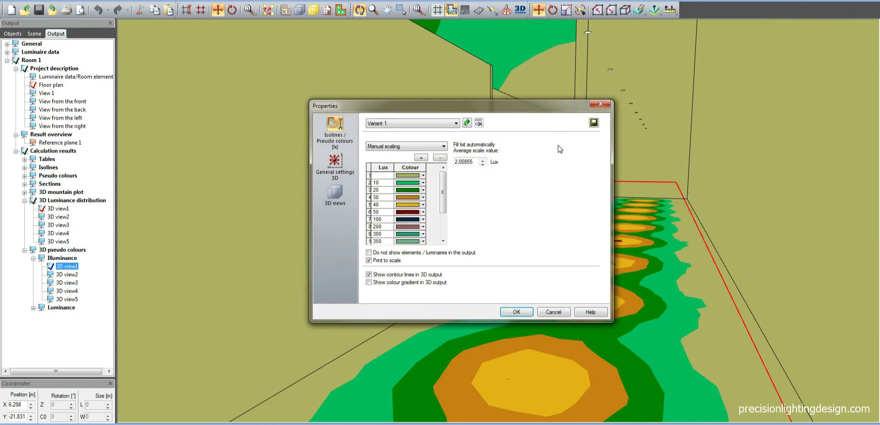
drag(424, 111, 849, 22)
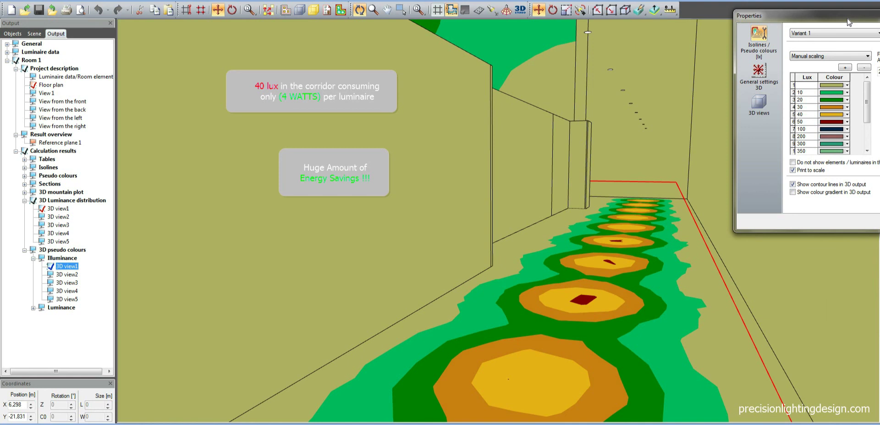
drag(849, 22, 429, 92)
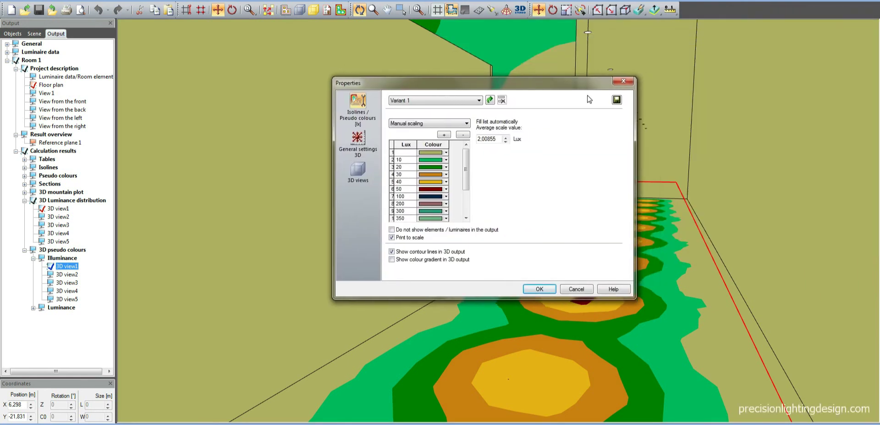
click(617, 76)
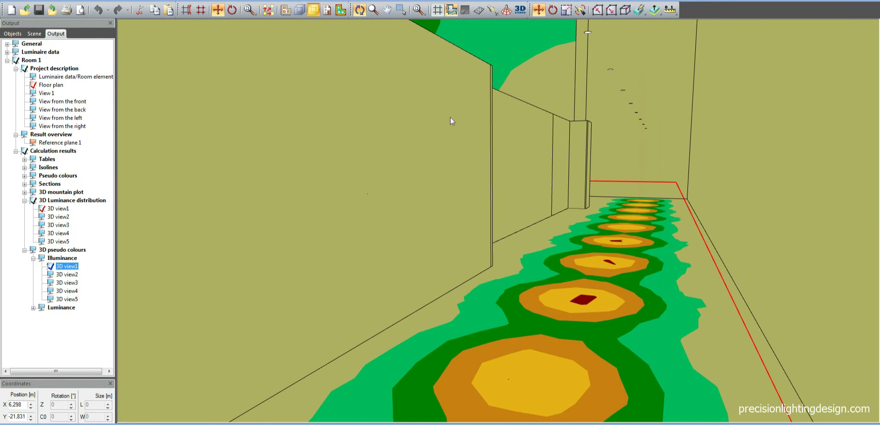
View the long corridor between the glass-fronted offices as a rendering, looking along its full length
key(F6)
drag(598, 202, 443, 193)
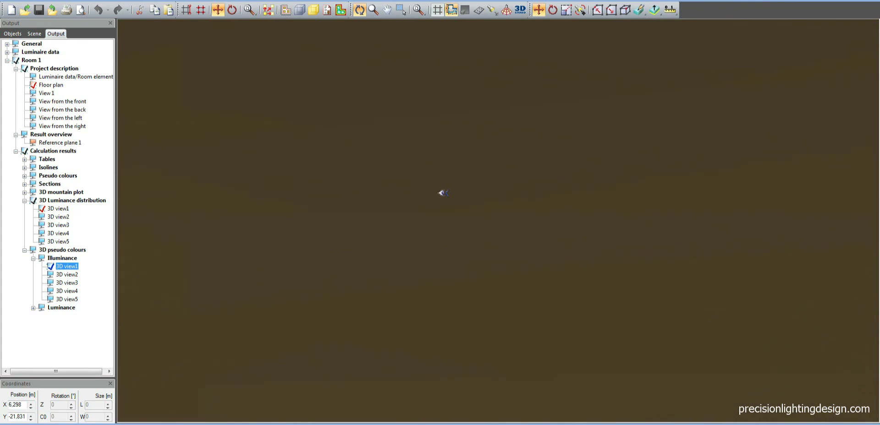
scroll(443, 197, down, 3)
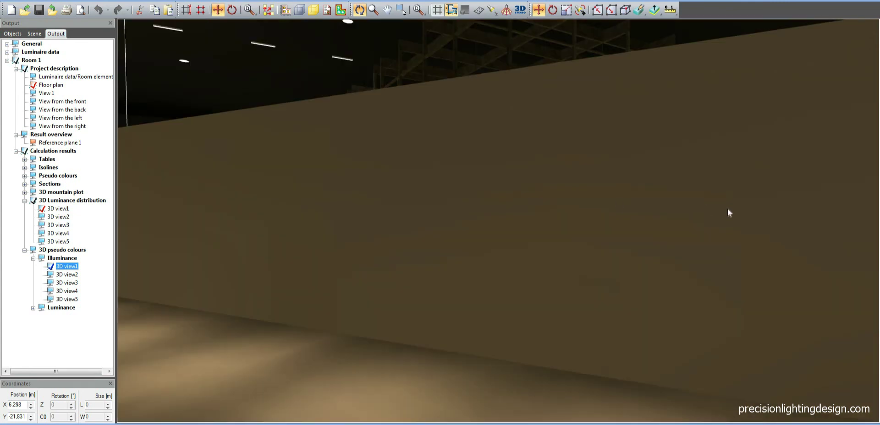
scroll(729, 212, up, 5)
drag(592, 196, 622, 189)
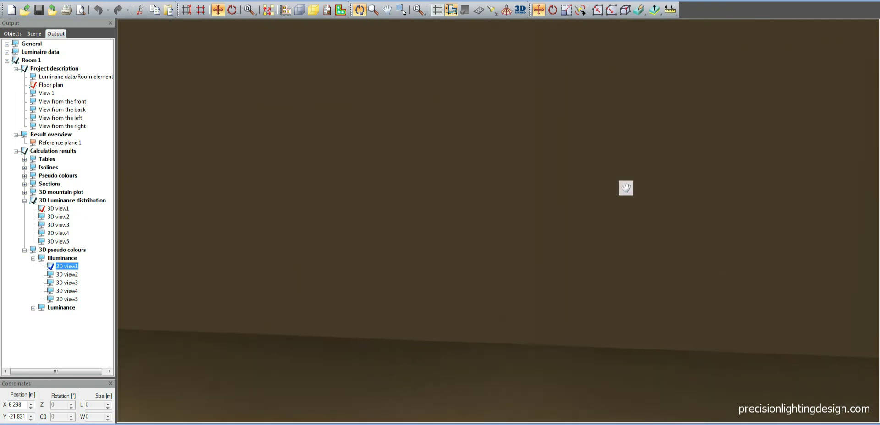
scroll(621, 198, down, 3)
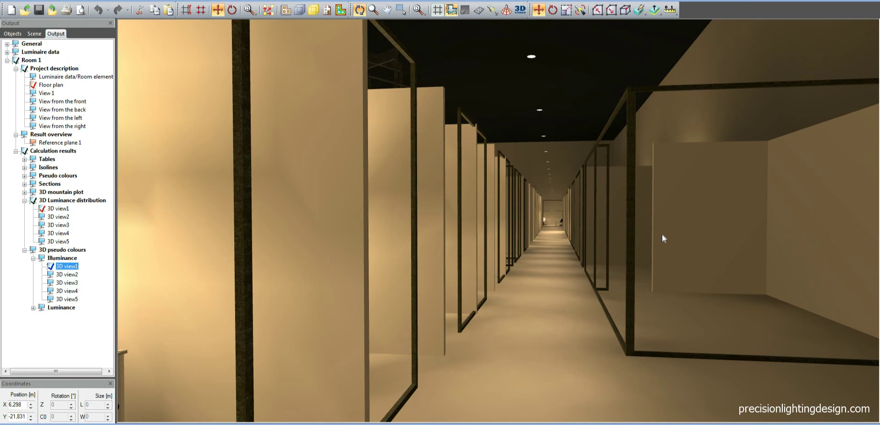
drag(623, 204, 531, 220)
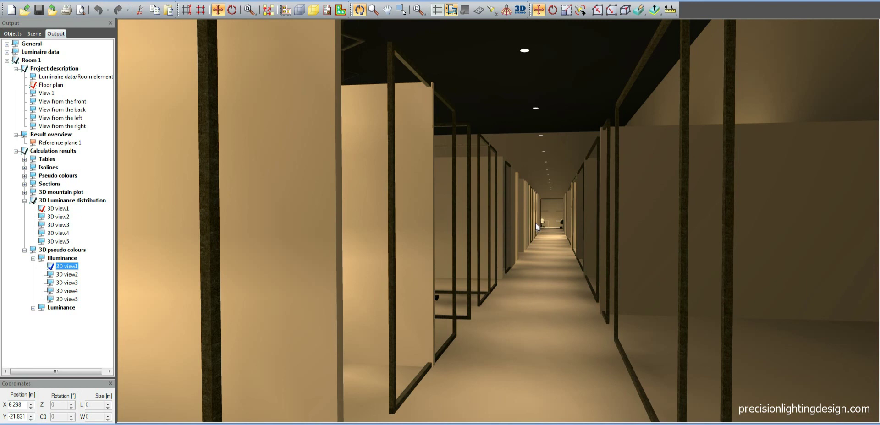
Show the glass-fronted office corridor's illuminance in pseudo colours and compare its floor with the lux colour scale
click(77, 267)
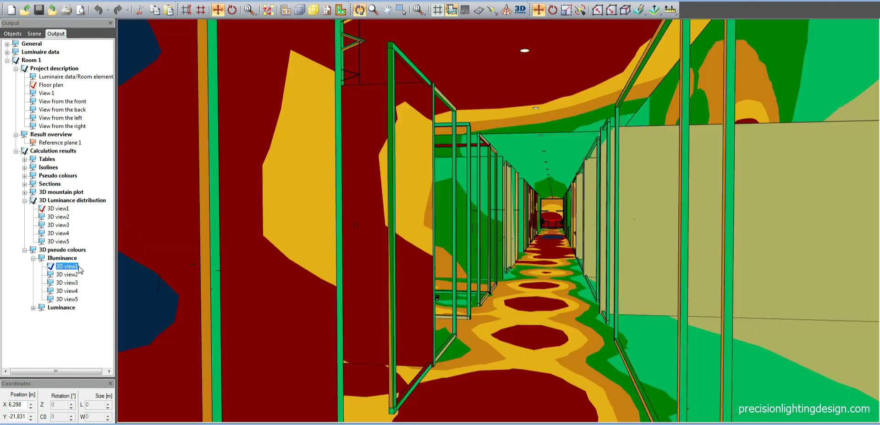
right_click(528, 217)
click(563, 300)
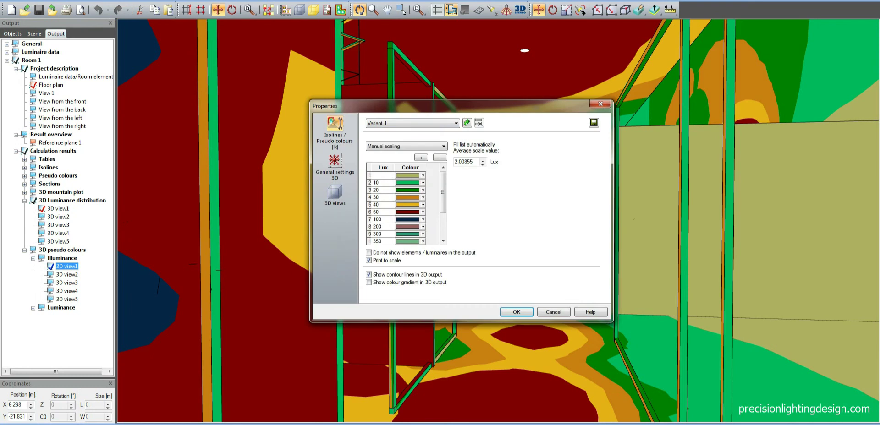
drag(390, 106, 537, 106)
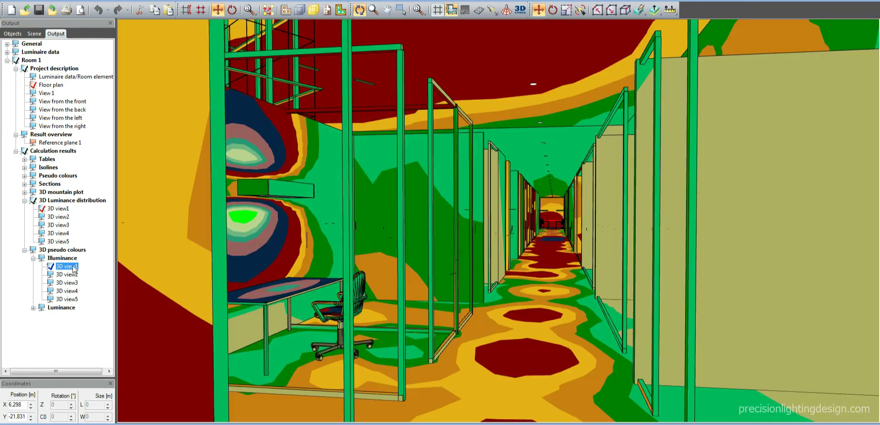
Compare the pseudo colours on the production desk beside the corridor with the 200 lux entry of the colour scale
right_click(403, 142)
click(436, 227)
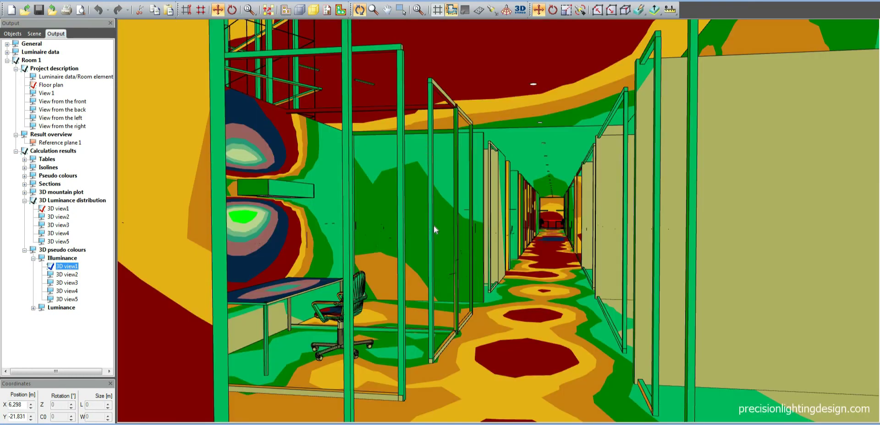
drag(389, 112, 816, 26)
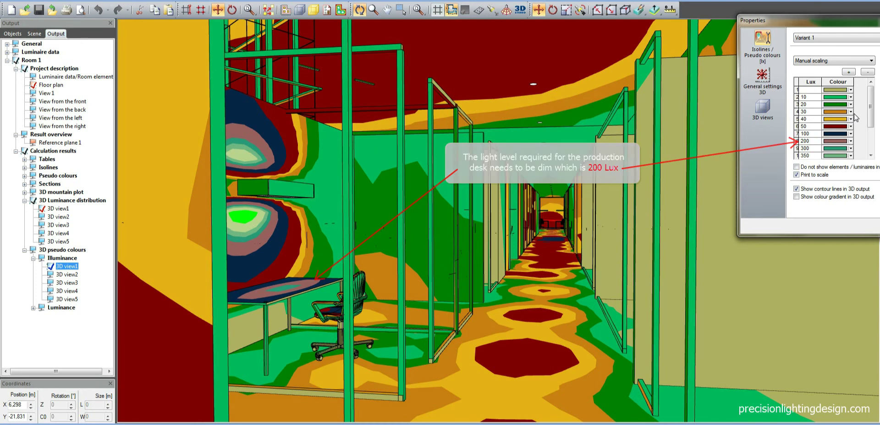
drag(861, 23, 612, 32)
click(778, 27)
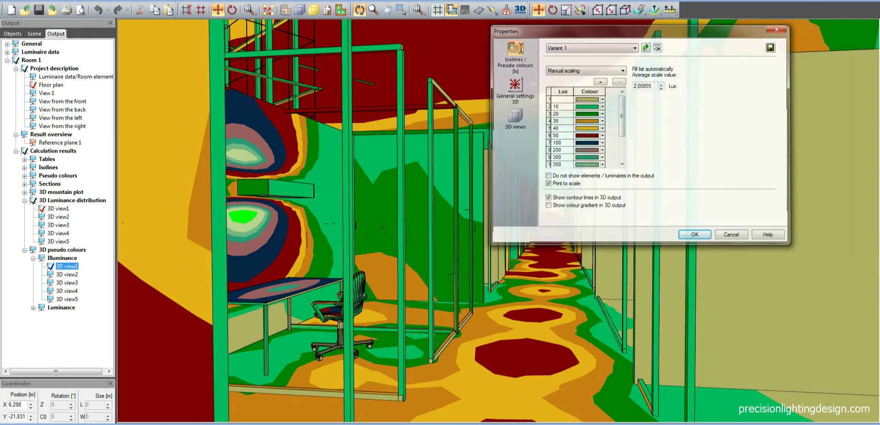
Return to the rendered view and look down the corridor past the partition walls
click(315, 14)
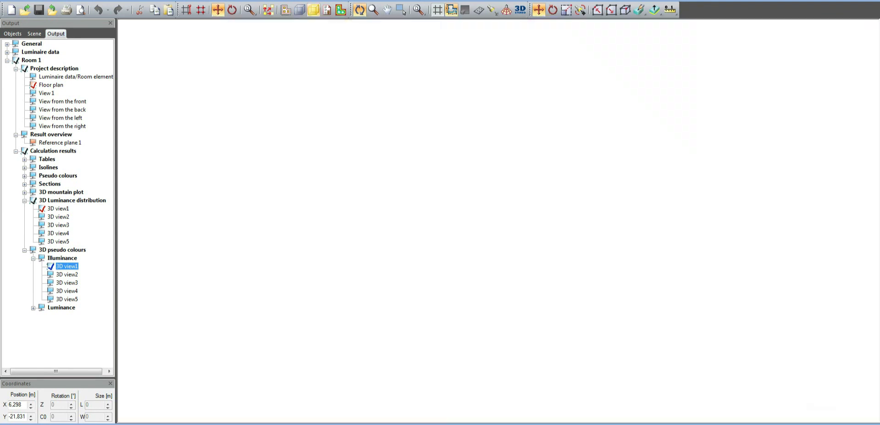
drag(564, 245, 559, 216)
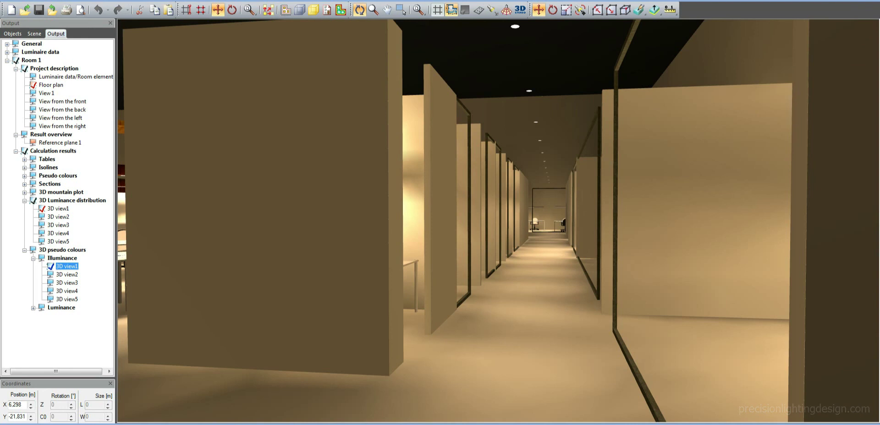
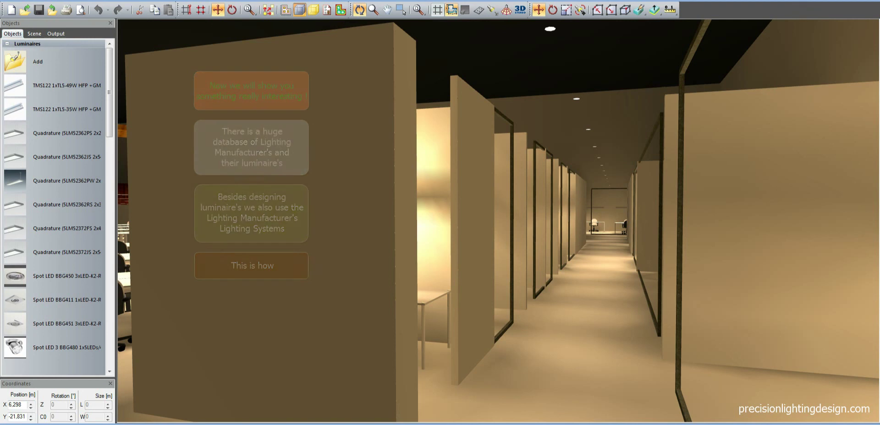
Switch to the editable 3D model and check the luminaire type in the properties of the corridor's ceiling downlight row
click(297, 12)
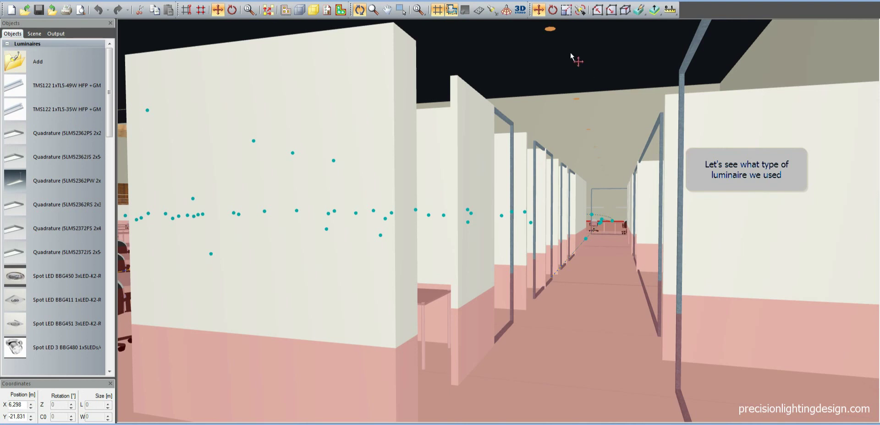
click(551, 30)
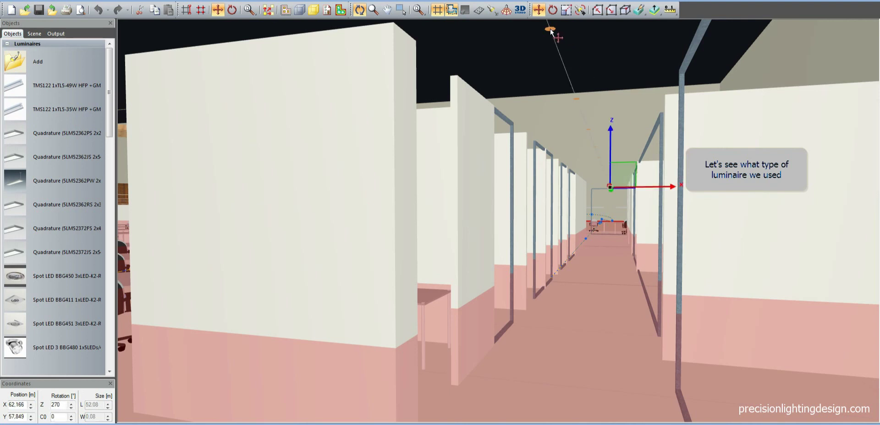
double_click(551, 30)
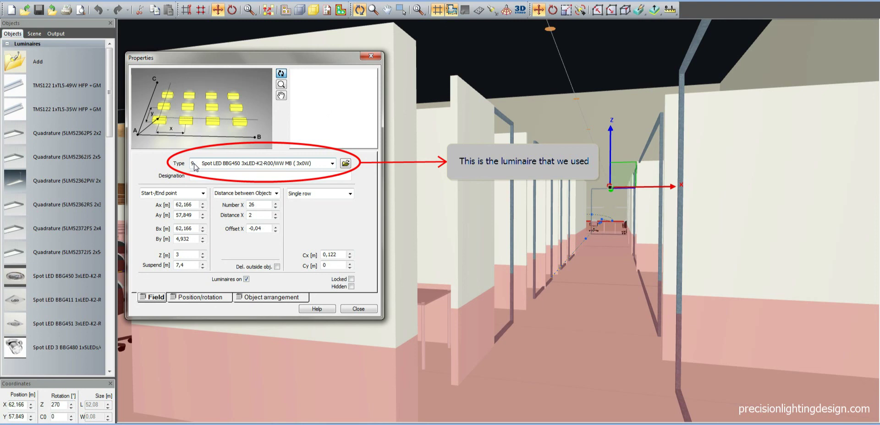
click(370, 56)
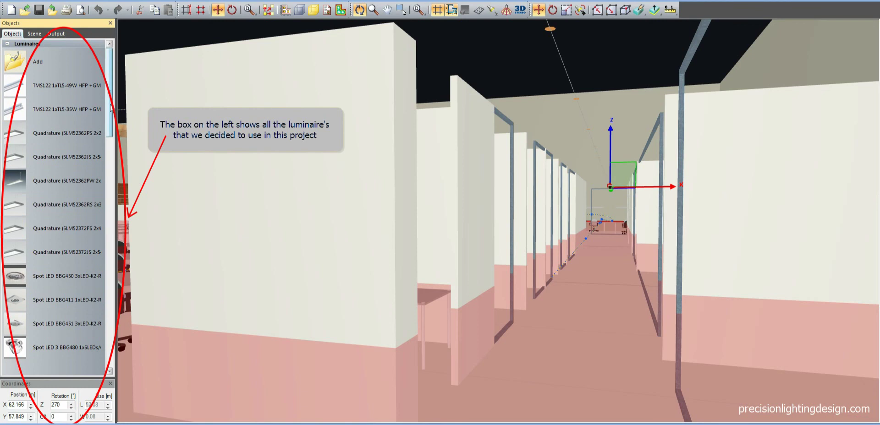
Look through the complete list of luminaires used in the project, from the first entry to the last and back
drag(111, 108, 111, 149)
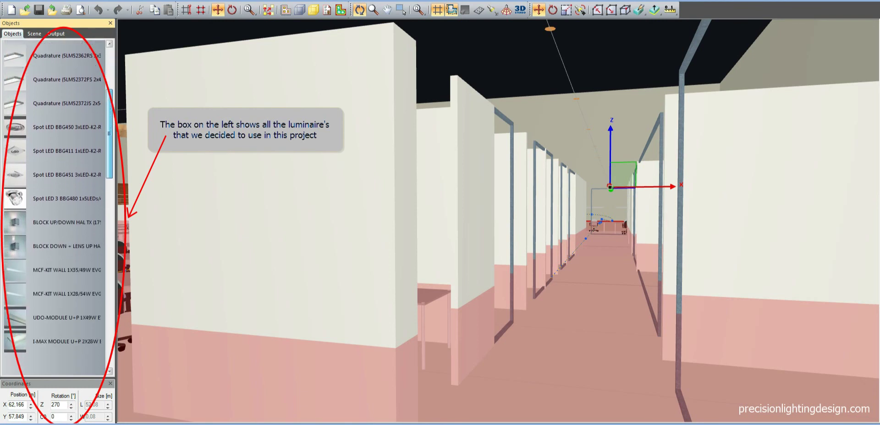
scroll(103, 201, down, 8)
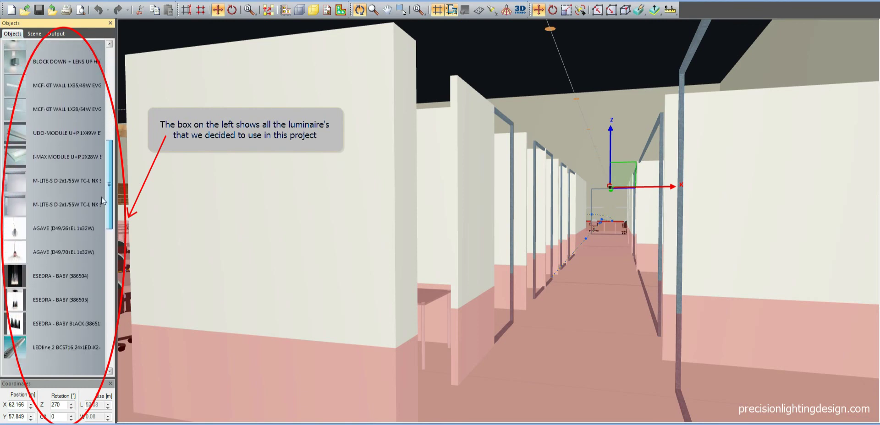
scroll(102, 200, down, 7)
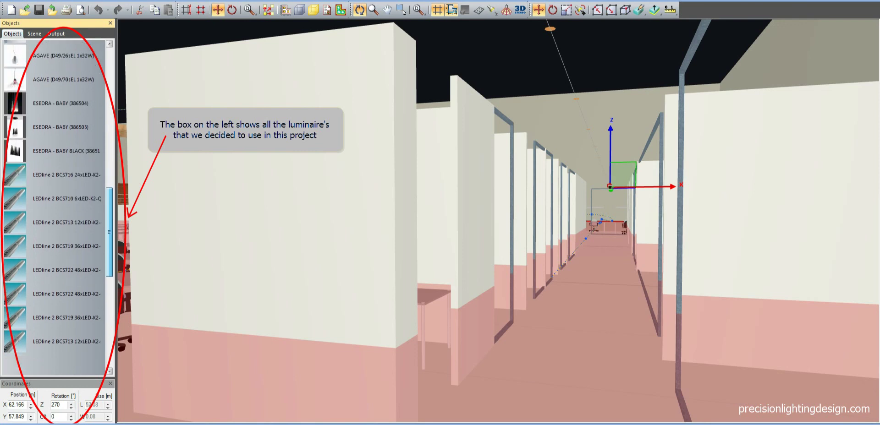
scroll(85, 312, down, 10)
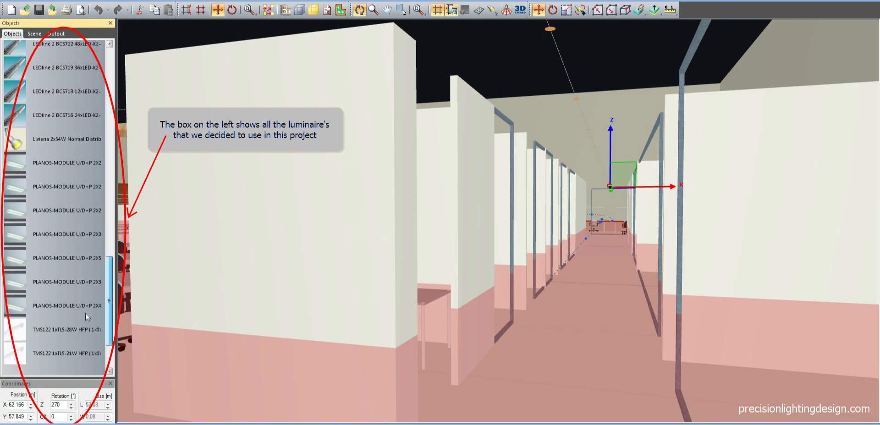
scroll(85, 312, down, 3)
scroll(81, 332, up, 10)
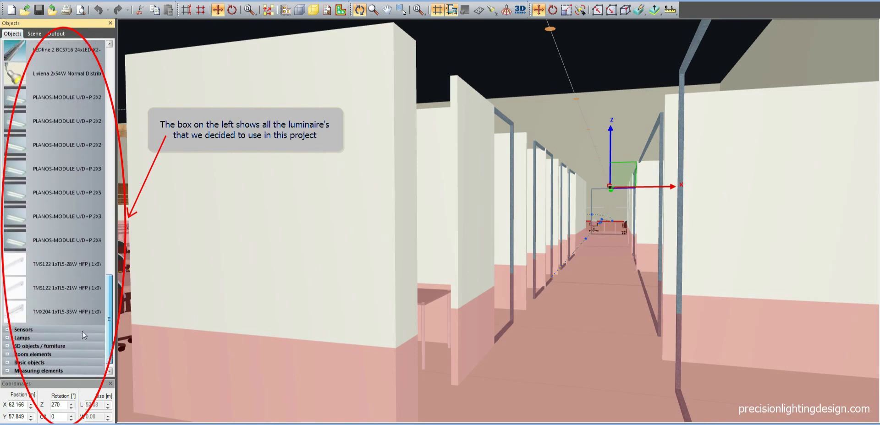
scroll(113, 174, up, 13)
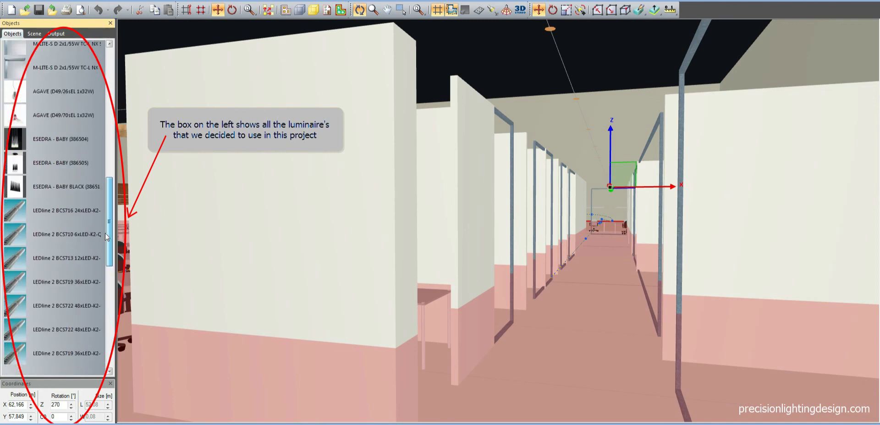
drag(111, 171, 115, 101)
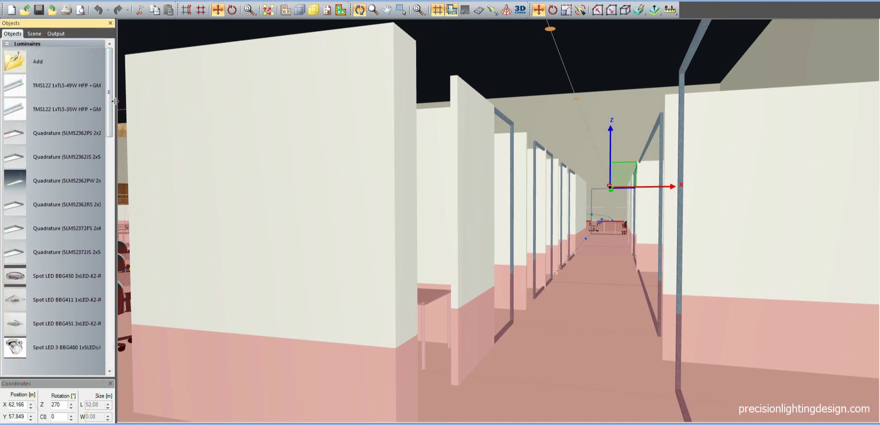
Review the data sheet, photo and cone diagram of the Spot LED BBG450 3xLED-K2 luminaire, leaving the product selection unchanged
click(60, 274)
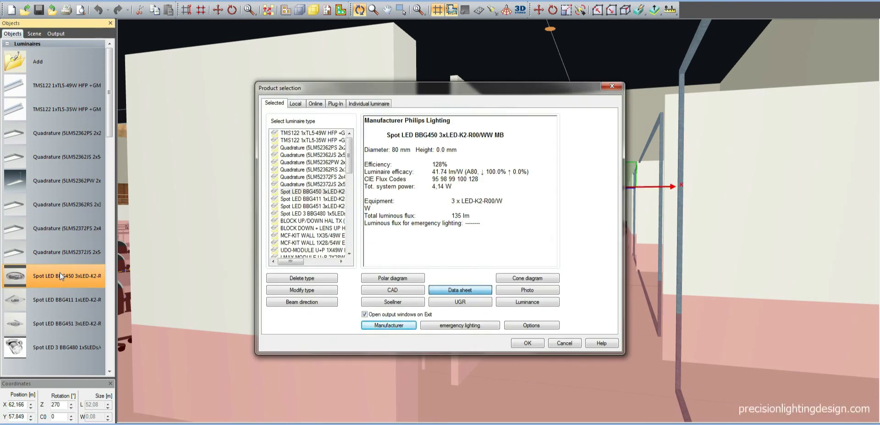
click(497, 247)
mouse_move(492, 225)
mouse_down()
mouse_move(365, 224)
mouse_move(367, 121)
mouse_up()
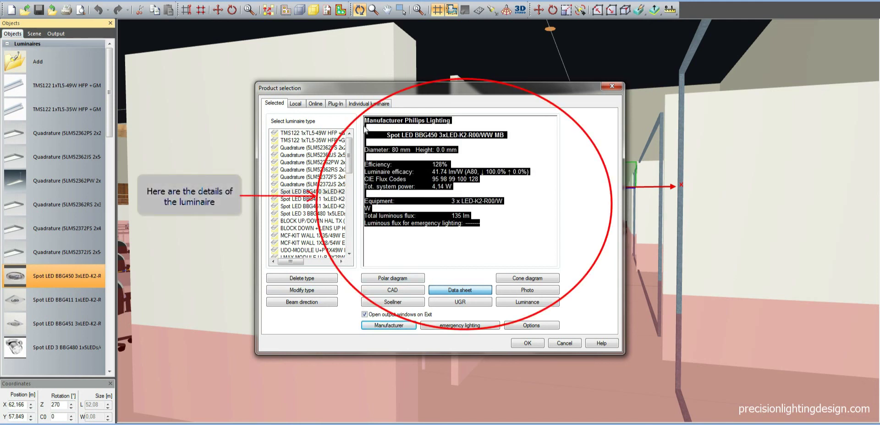
click(460, 245)
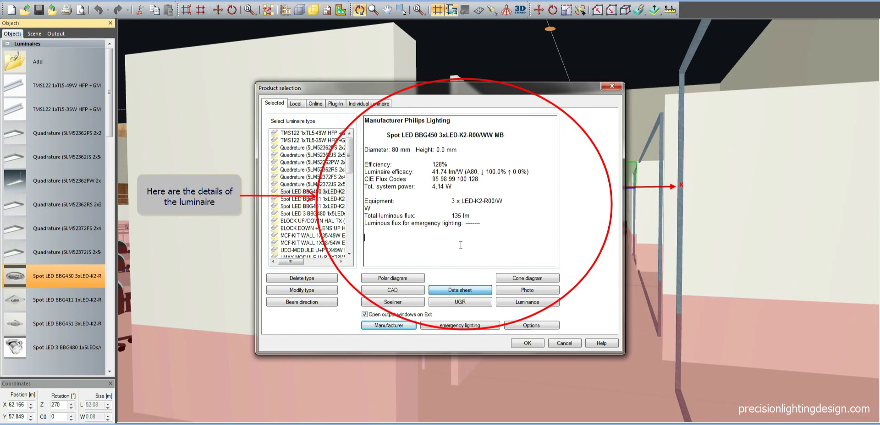
click(508, 290)
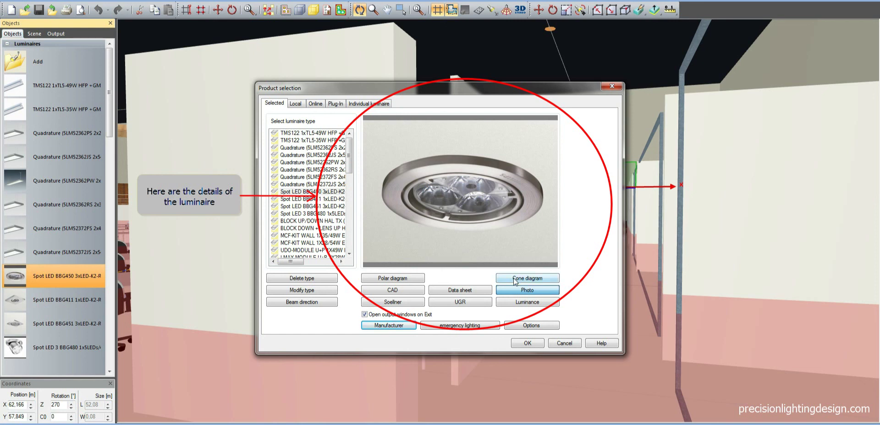
click(514, 279)
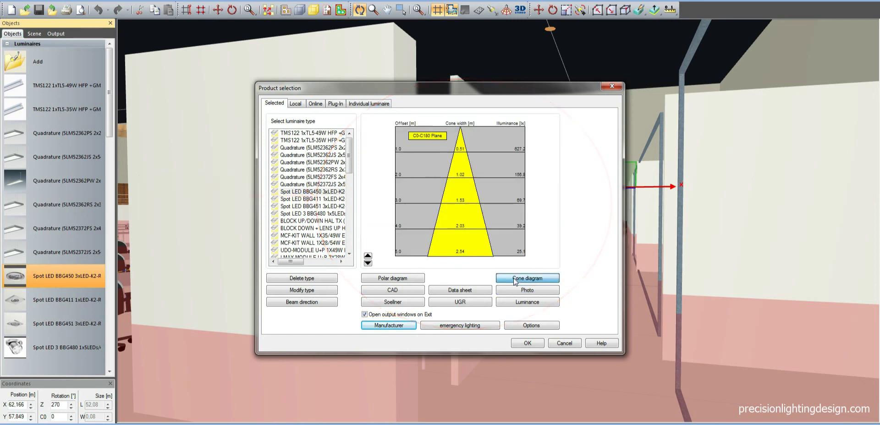
click(558, 343)
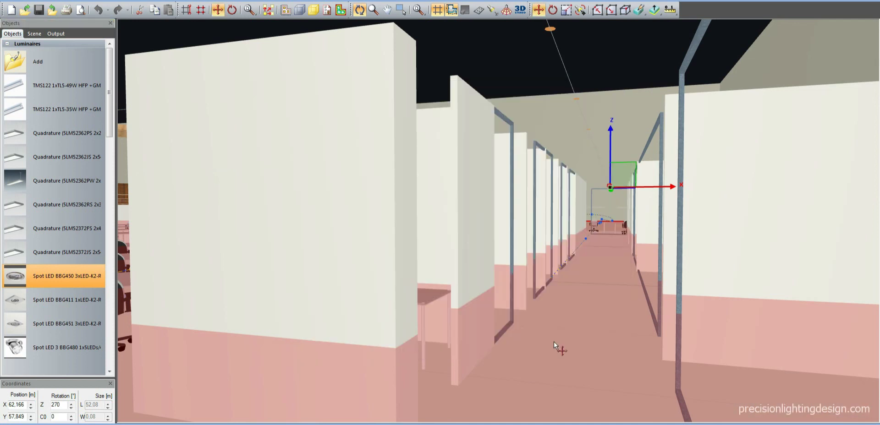
Open the online luminaire catalogue for adding a product and choose TRE i as the manufacturer
click(123, 3)
mouse_move(129, 7)
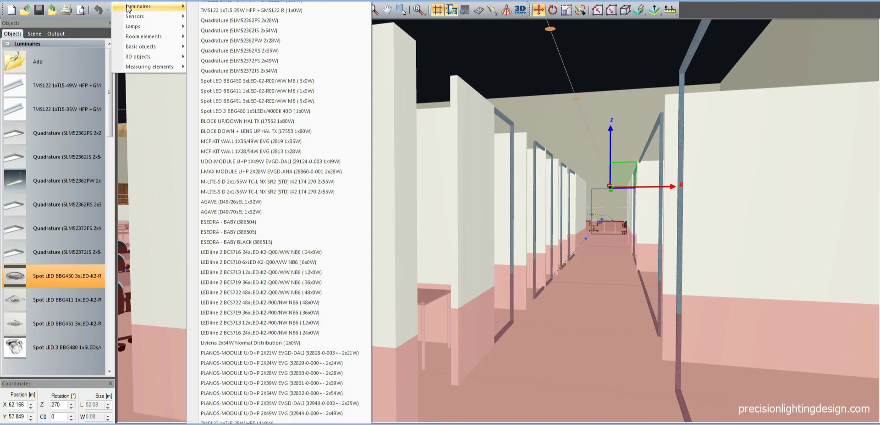
key(Escape)
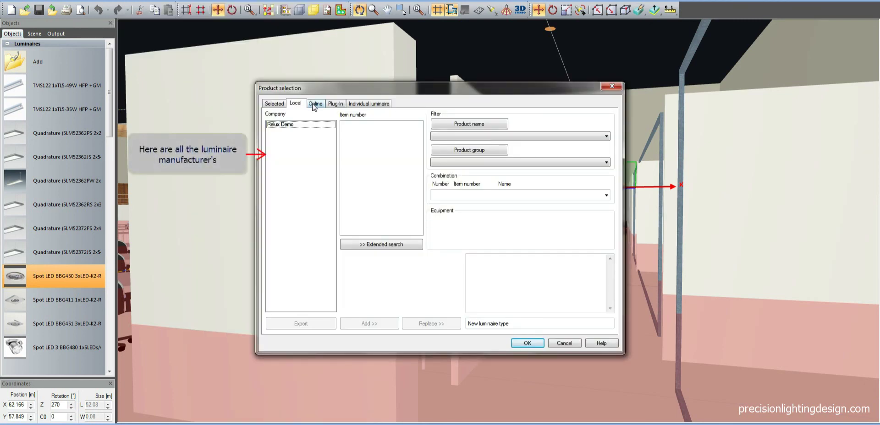
click(314, 104)
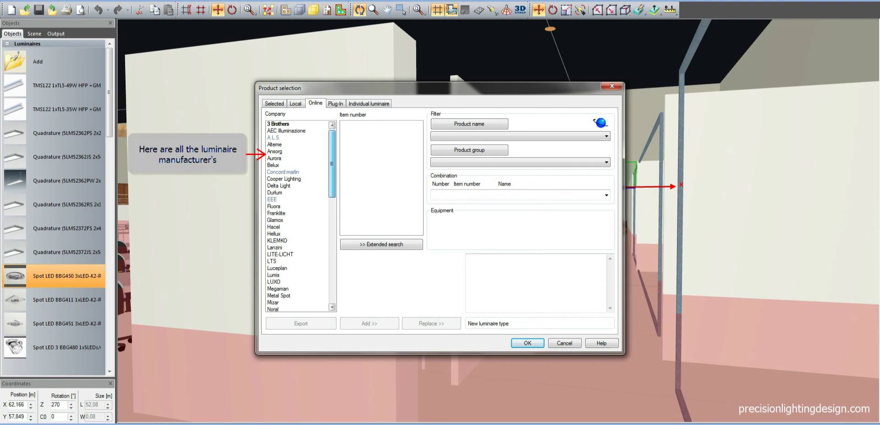
drag(330, 163, 331, 272)
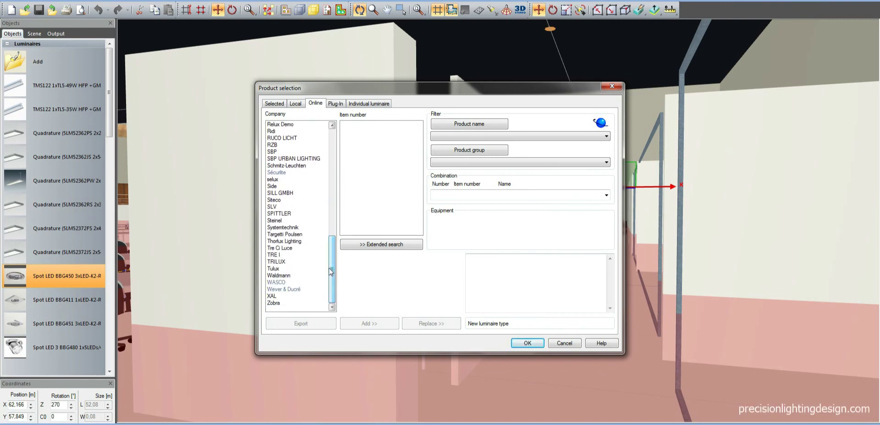
click(275, 255)
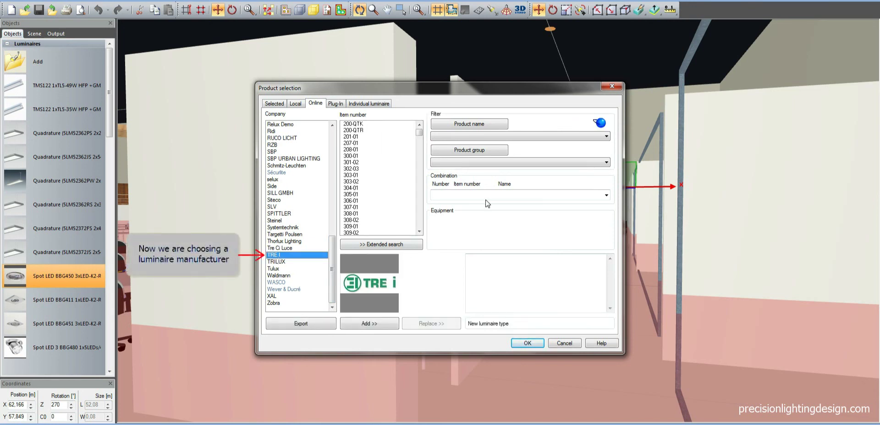
Filter the TRE i catalogue by the LED SPOTLIGHTS product group and look through several spotlights, starting with item 403-01
click(498, 168)
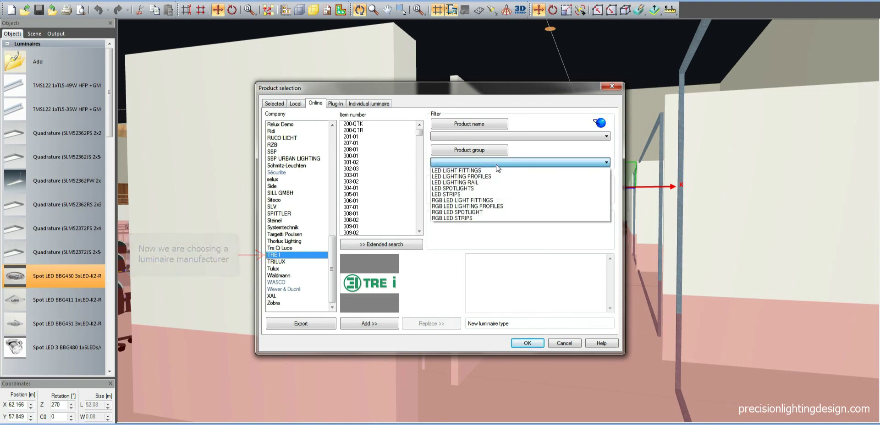
click(489, 188)
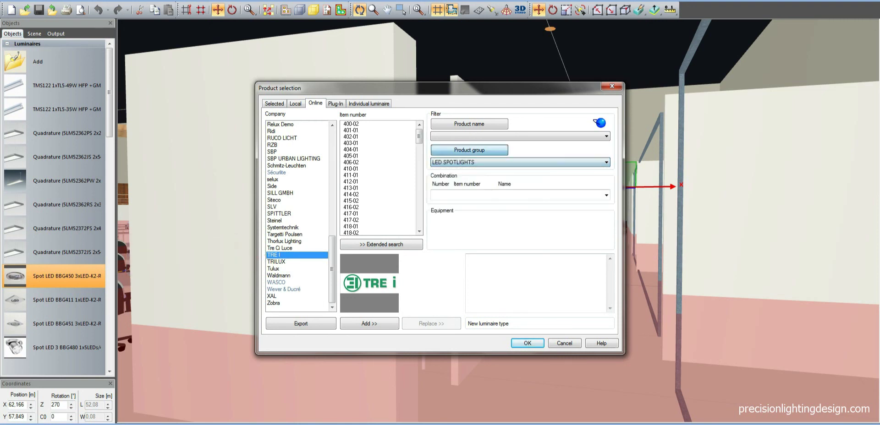
click(352, 143)
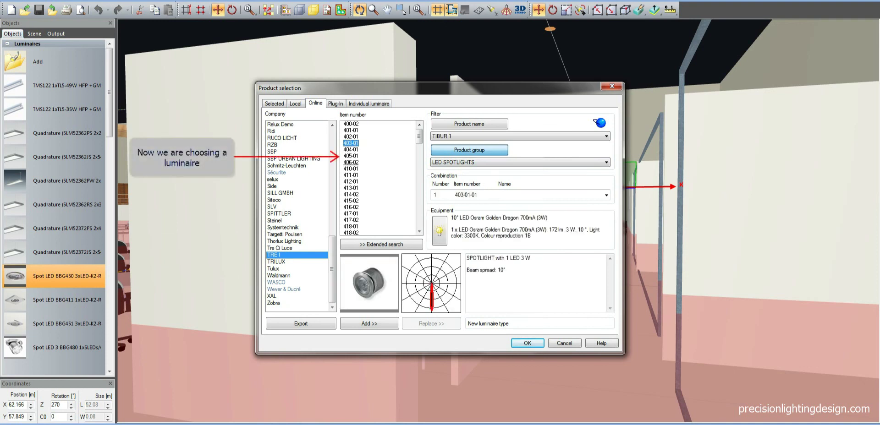
click(351, 169)
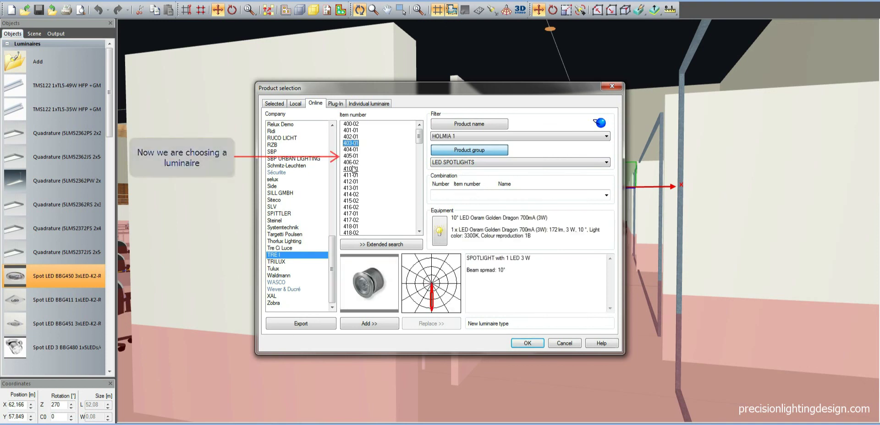
click(351, 195)
click(351, 220)
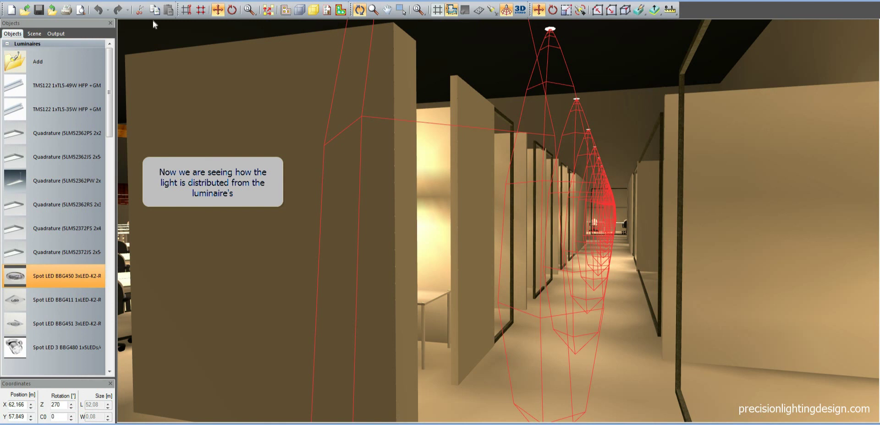
Display the illuminance result of the 3D pseudo colours output for 3D view1
click(55, 35)
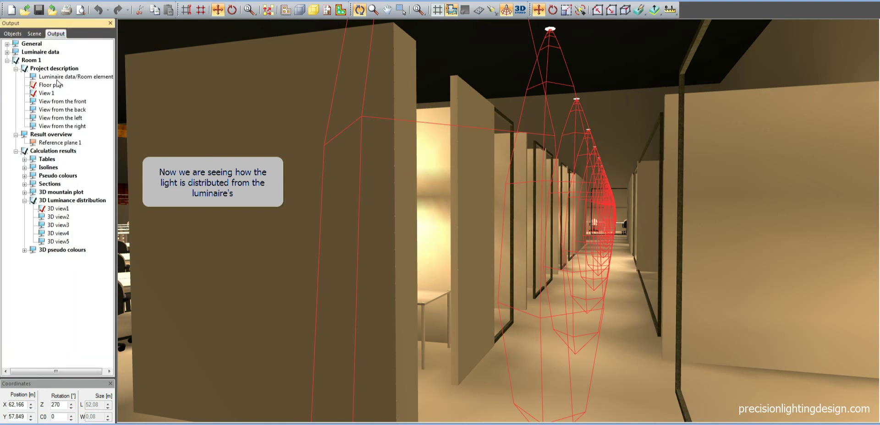
click(66, 252)
double_click(66, 254)
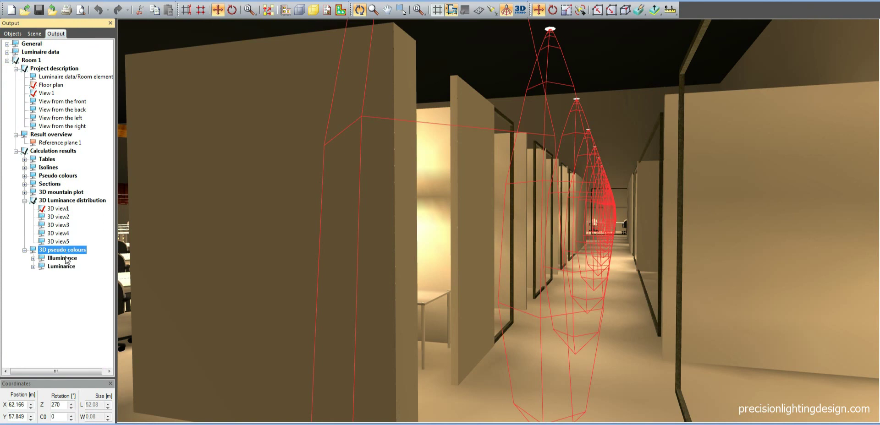
double_click(66, 260)
click(66, 266)
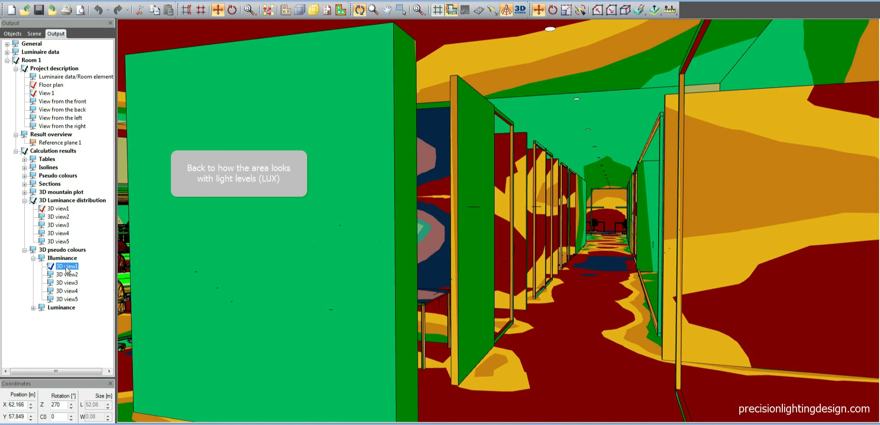
Return to the rendered 3D view, hide the luminaires' light distribution curves and walk through the corridor lit by ceiling downlights
click(317, 12)
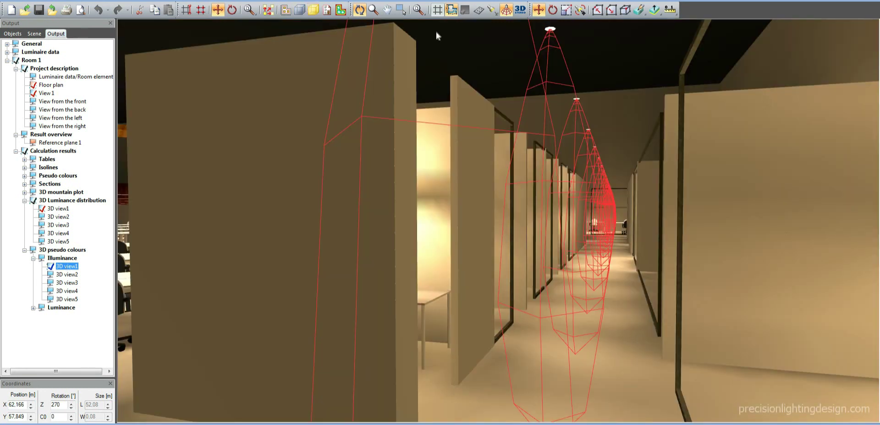
click(506, 10)
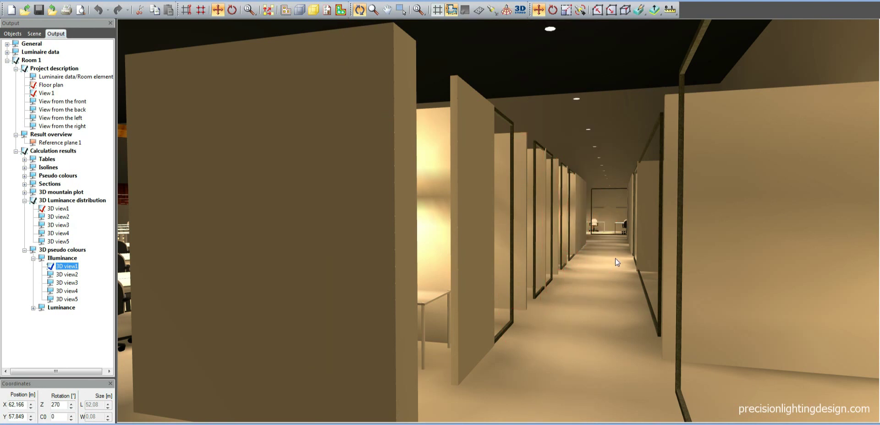
drag(614, 258, 477, 225)
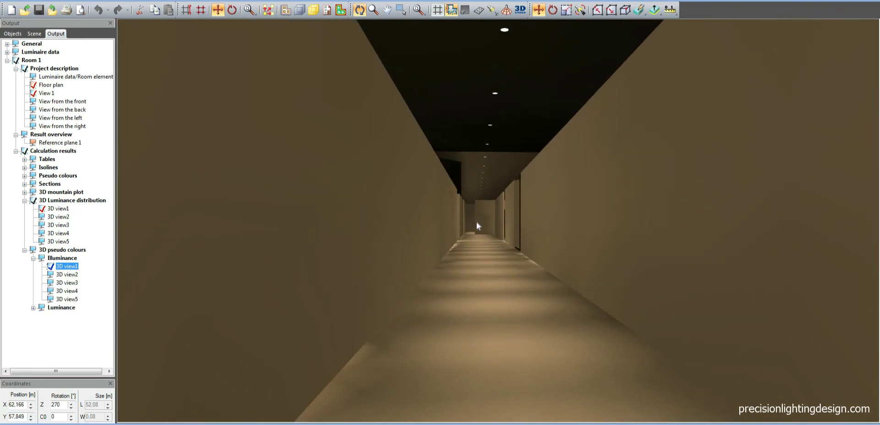
key(Up)
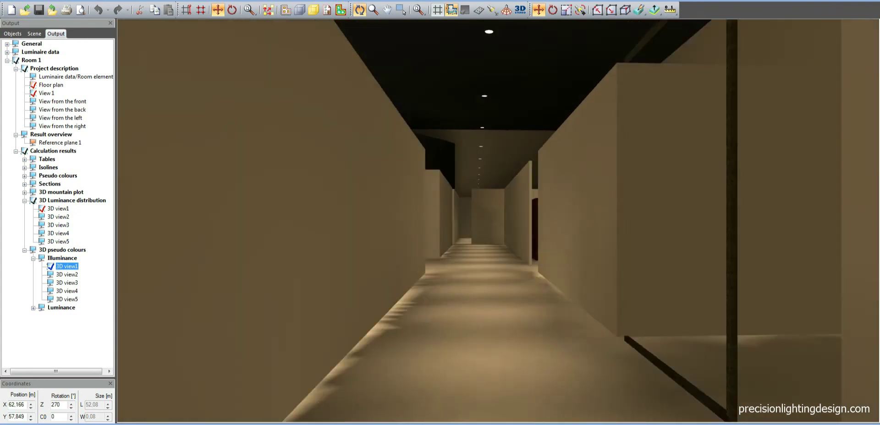
key(Up)
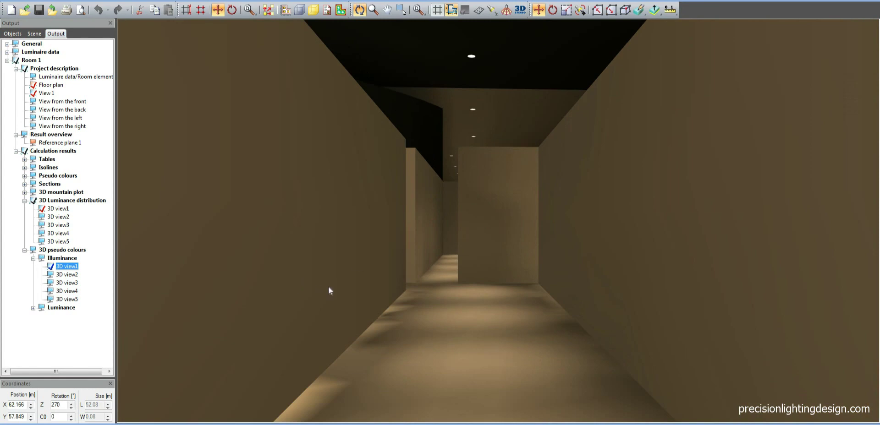
Walk through the rendered building towards the glazed hall with the work tables and pendant luminaires
drag(328, 286, 238, 248)
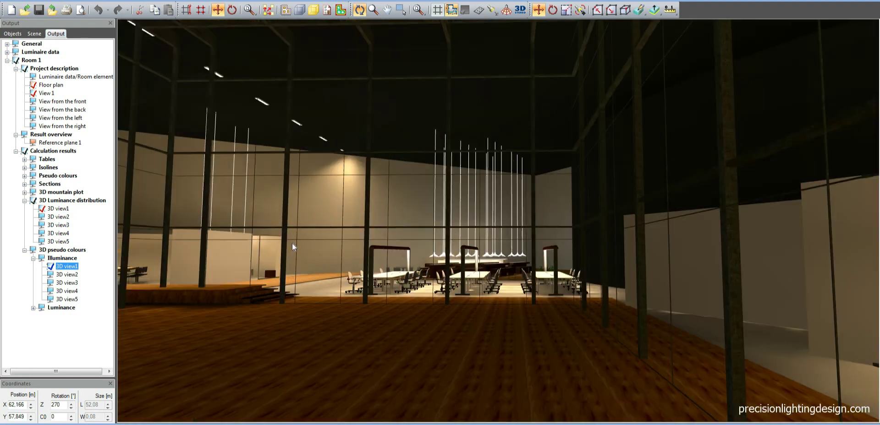
key(Up)
key(Up)
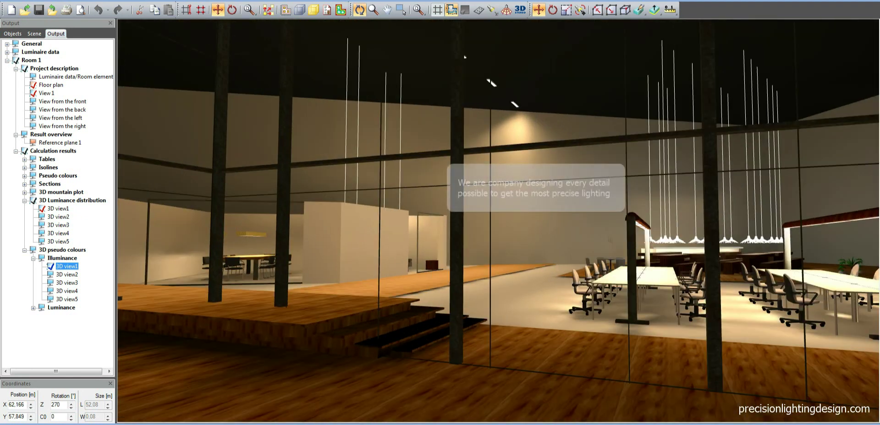